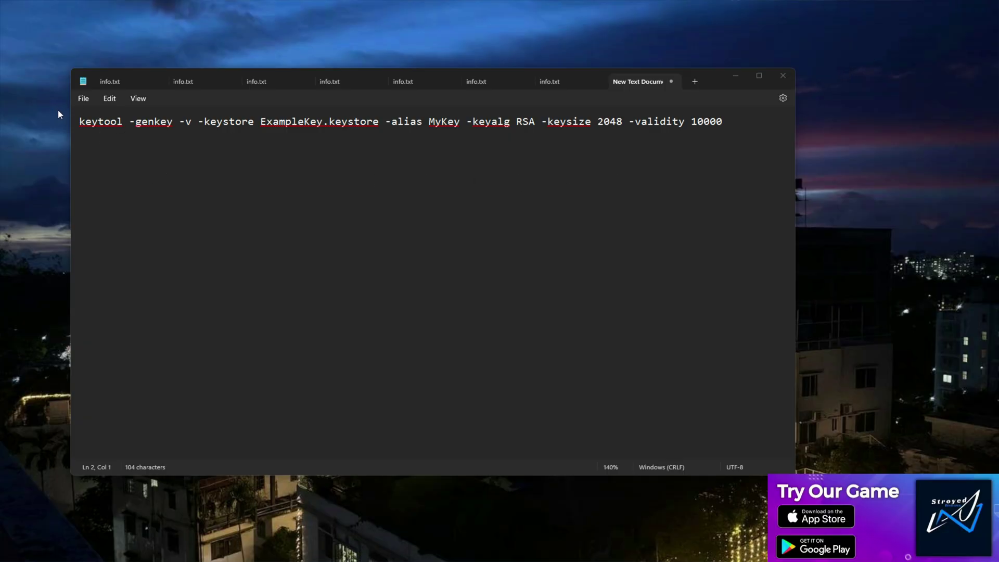
# - Select the full keytool -genkey command line for ExampleKey.keystore in Notepad
pyautogui.moveTo(735, 128); pyautogui.dragTo(95, 124)
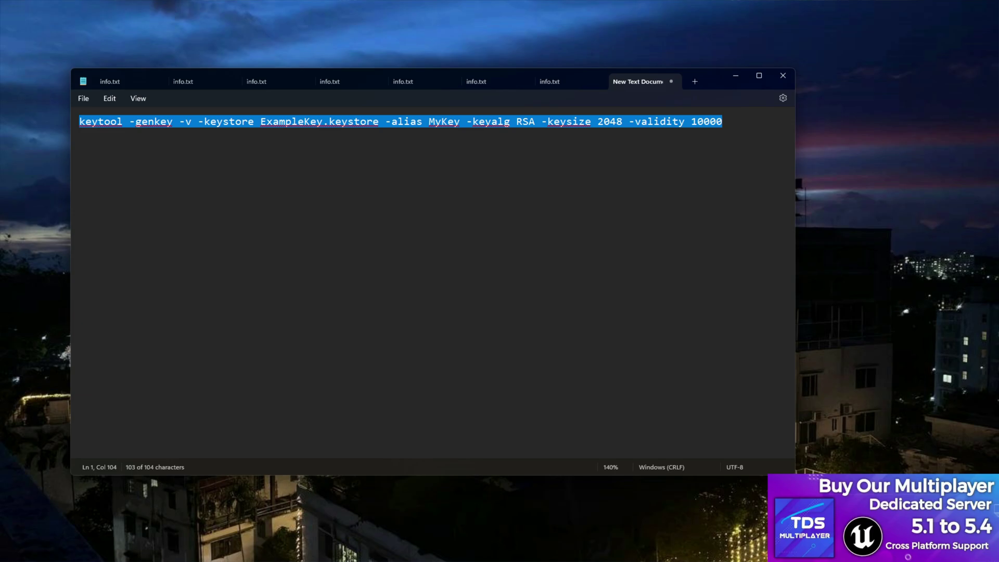
# - Run java -version in Command Prompt to confirm Java 21.0.1, then close the window
pyautogui.click(344, 549)
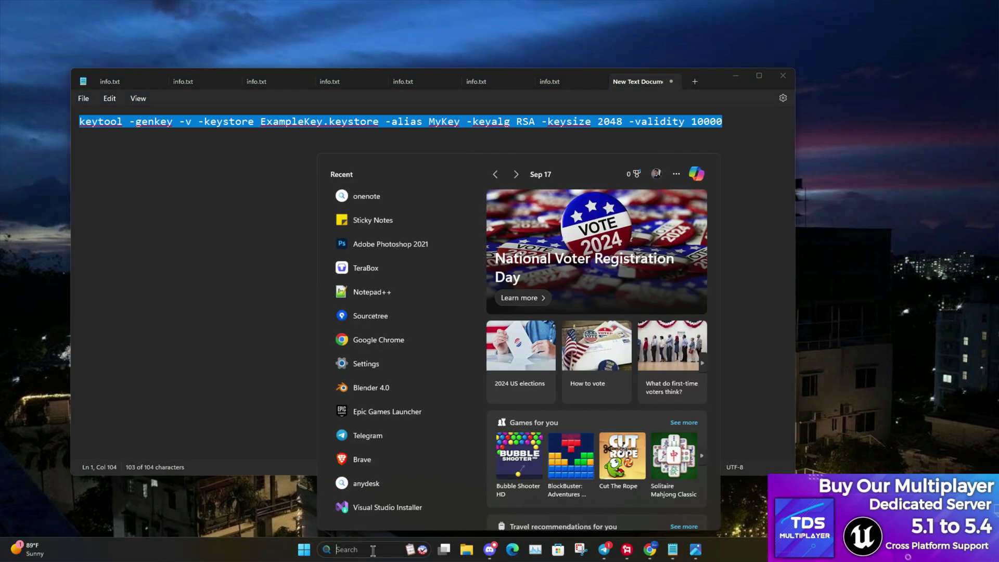
pyautogui.write('cmd')
pyautogui.press('Return')
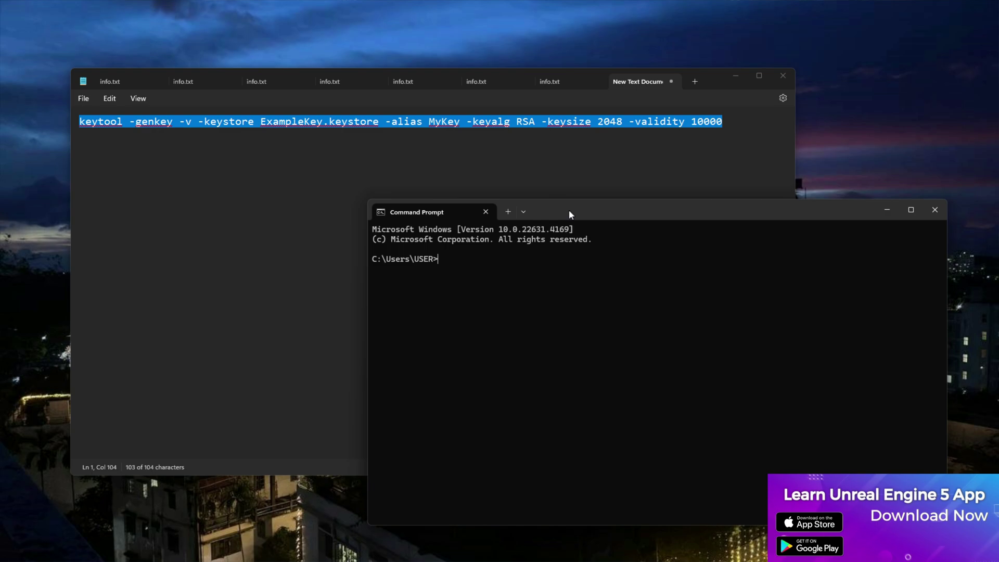
pyautogui.write('keytool -genkey -v -keystore ExampleKey.keystore -alias MyKey -keyalg RSA -keysize 2048 -validity 10000')
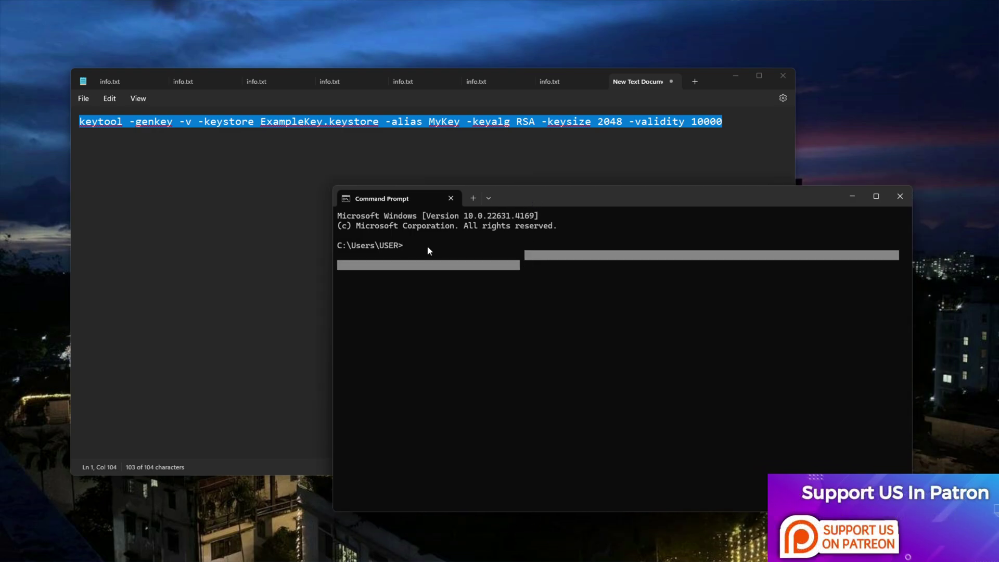
pyautogui.write('java')
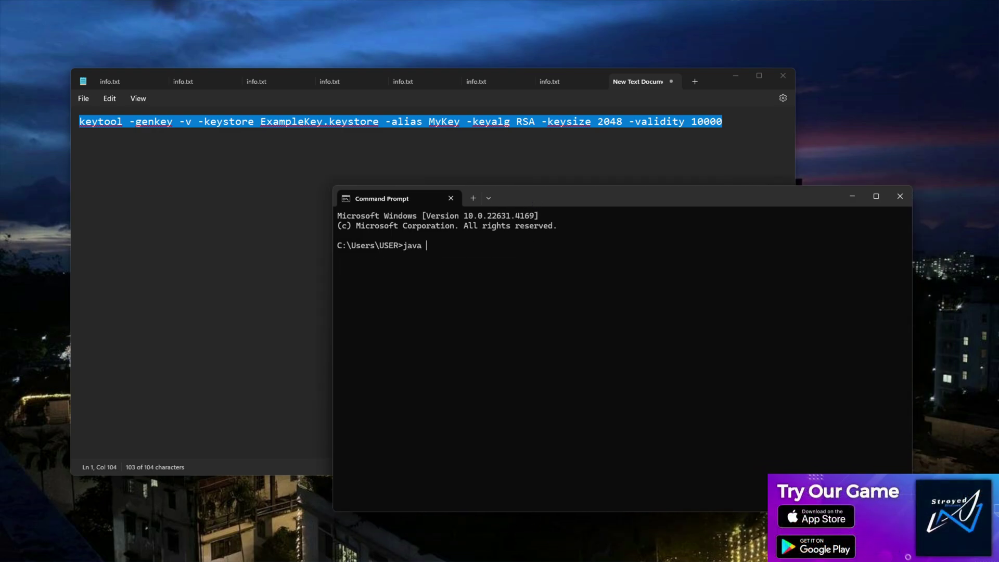
pyautogui.write(' -version')
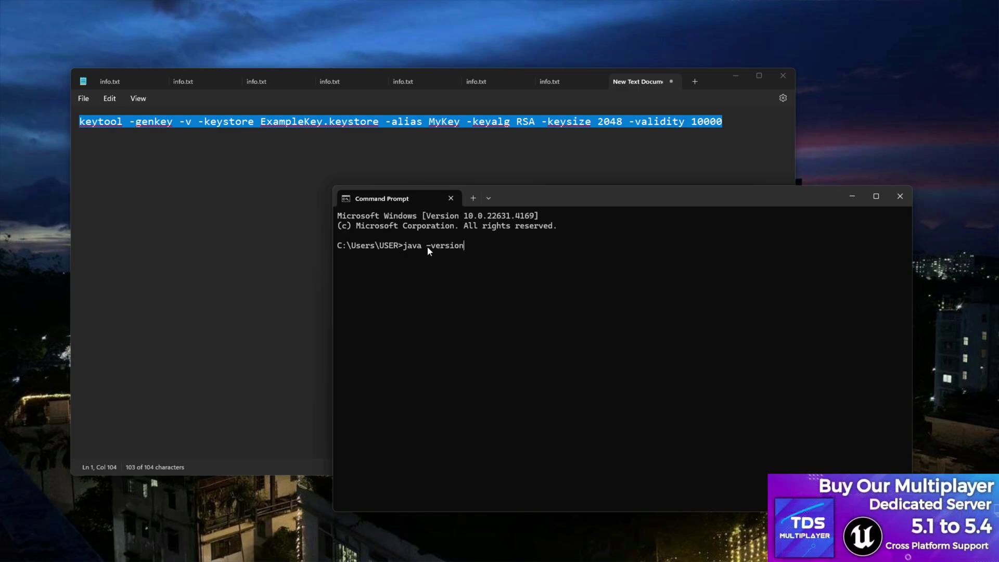
pyautogui.press('Return')
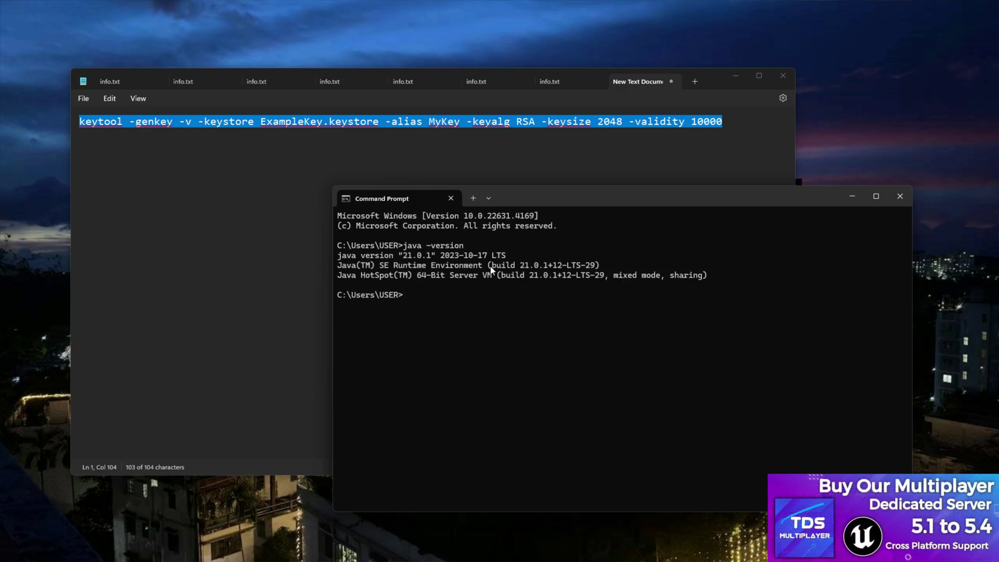
pyautogui.moveTo(718, 277); pyautogui.dragTo(504, 354)
pyautogui.click(504, 338)
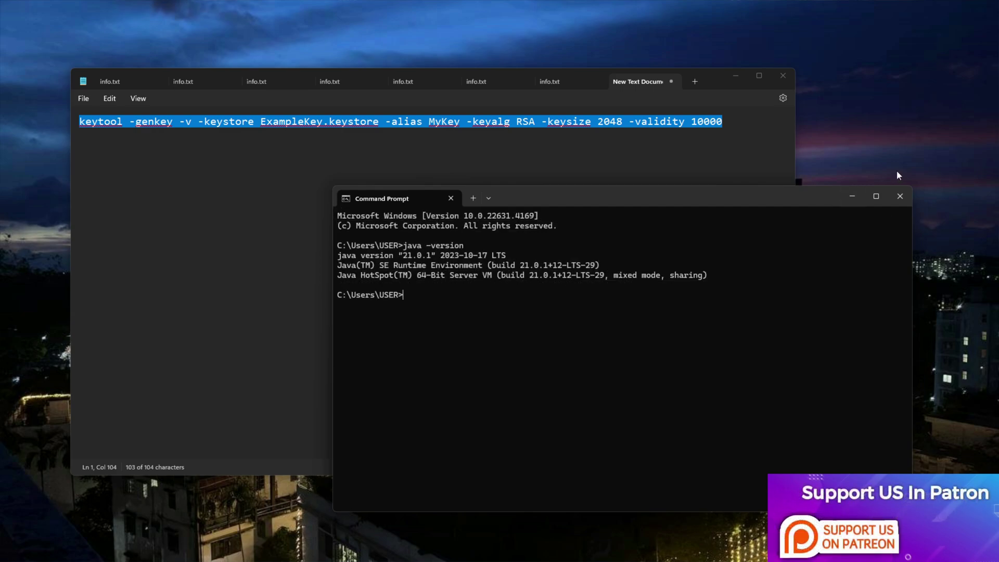
pyautogui.click(900, 196)
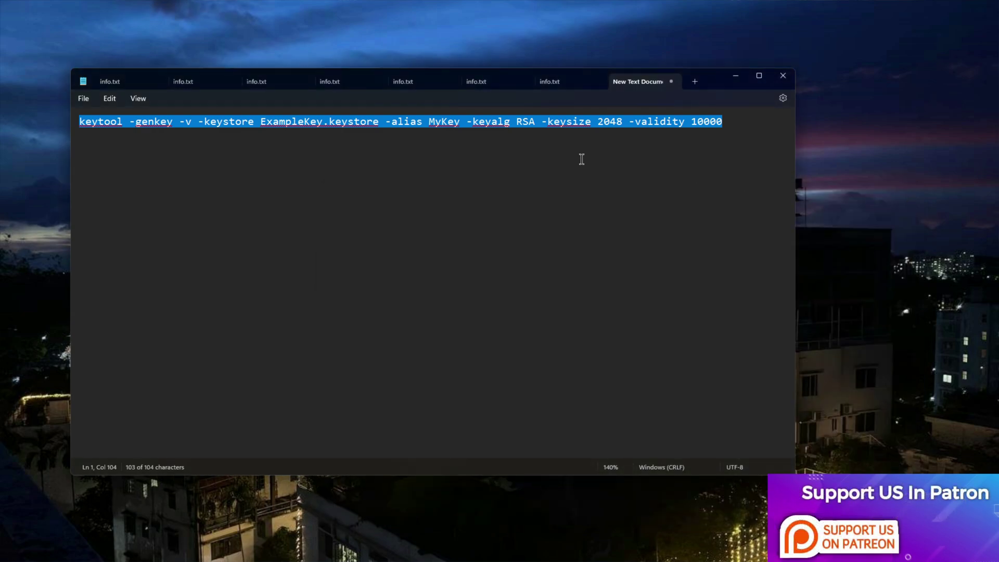
# - Copy the keytool command and add blank lines below it in Notepad
pyautogui.moveTo(627, 556)
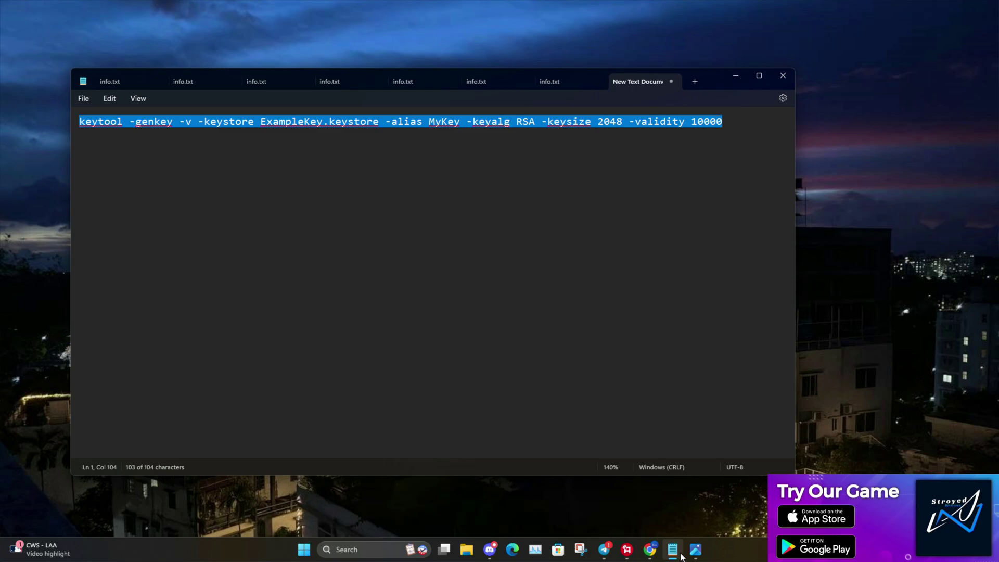
pyautogui.rightClick(382, 122)
pyautogui.click(436, 174)
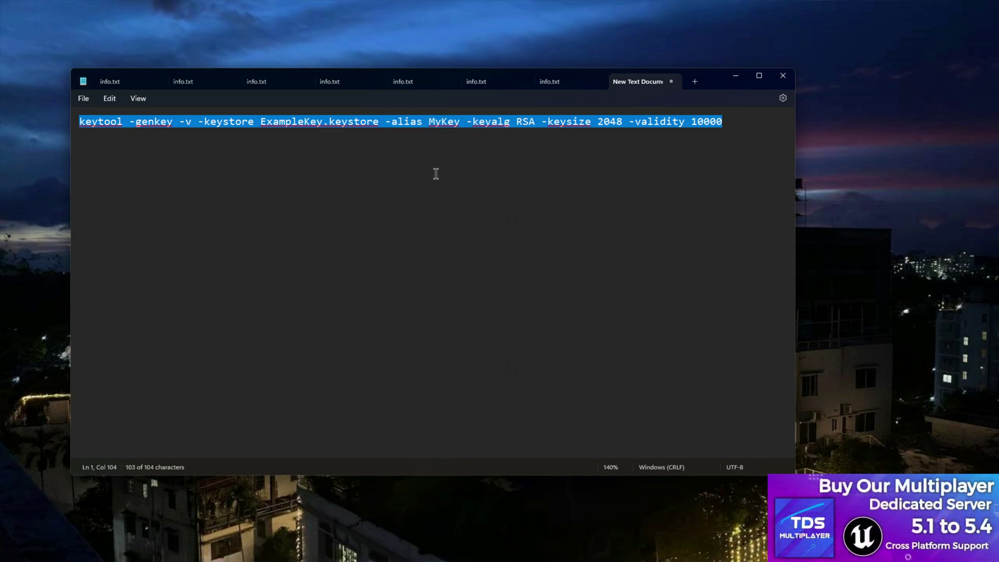
pyautogui.moveTo(620, 558)
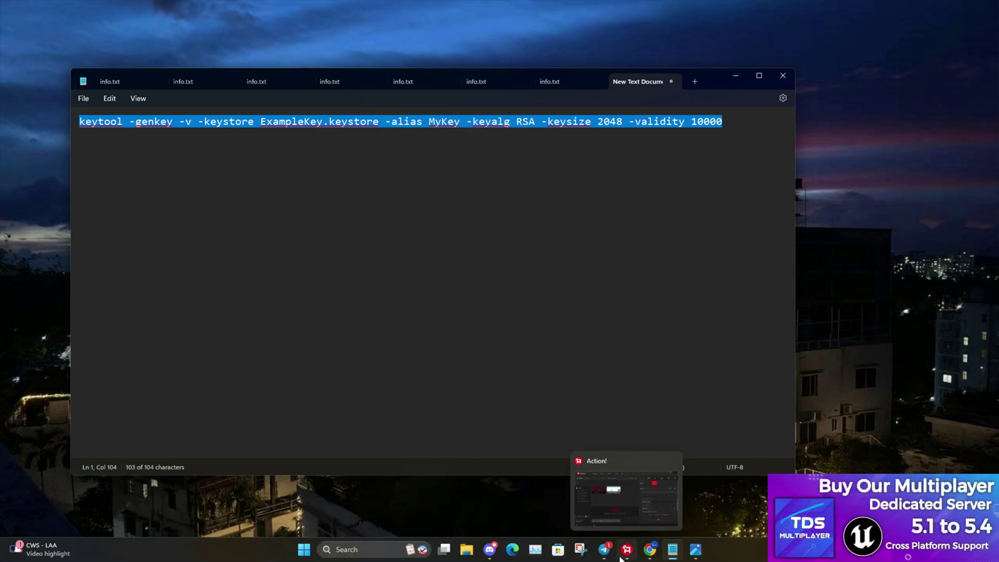
pyautogui.moveTo(663, 556)
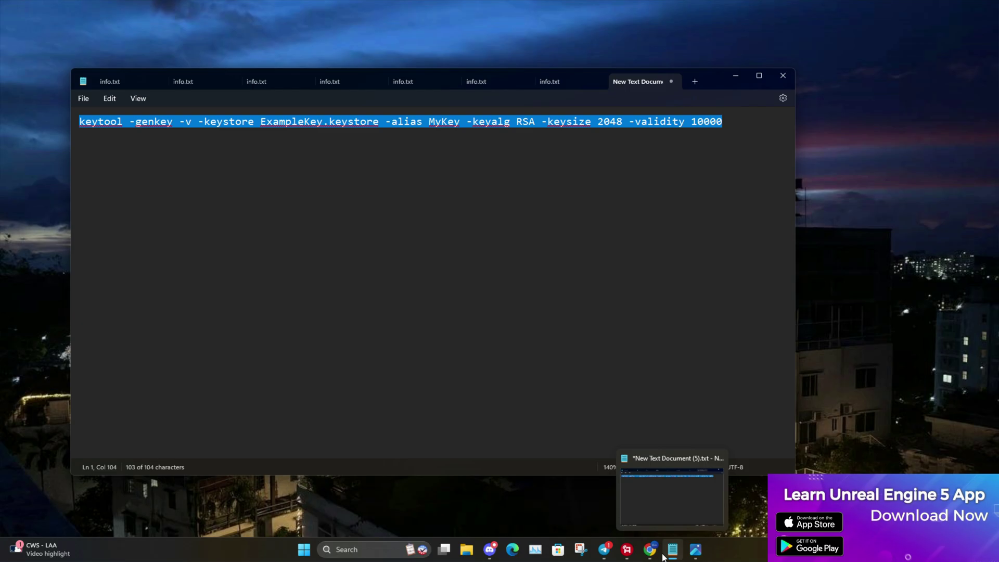
pyautogui.click(358, 549)
pyautogui.write('cm')
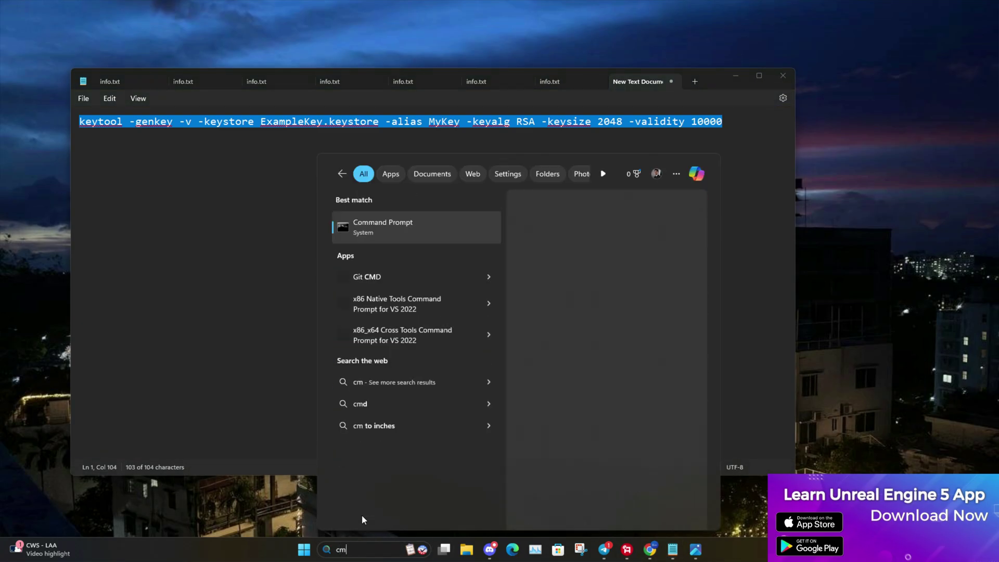
pyautogui.press('Escape')
pyautogui.click(196, 158)
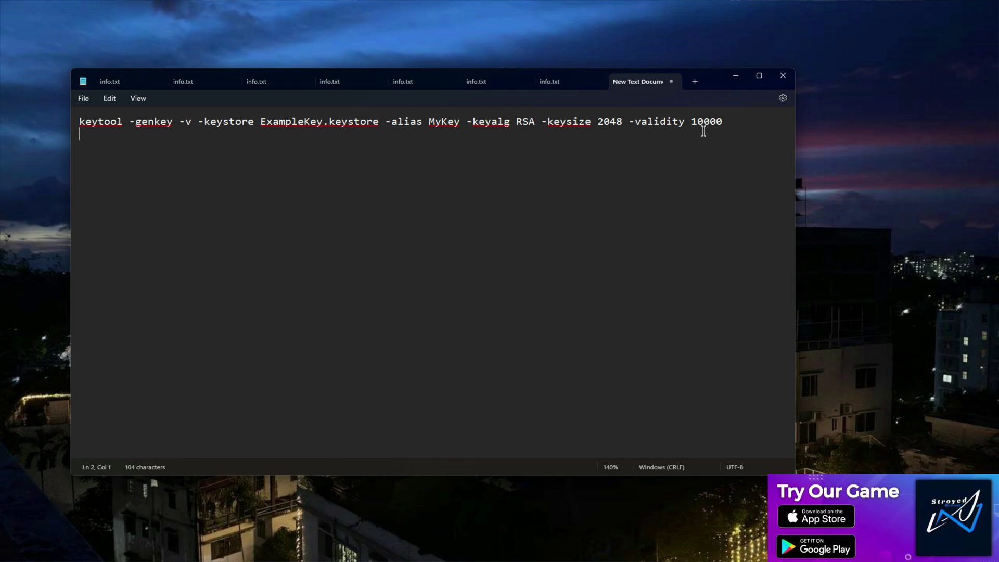
pyautogui.press('Return')
pyautogui.press('Return')
pyautogui.press('Return')
# - Copy the file name ExampleKey.keystore from the command onto its own line
pyautogui.click(380, 122)
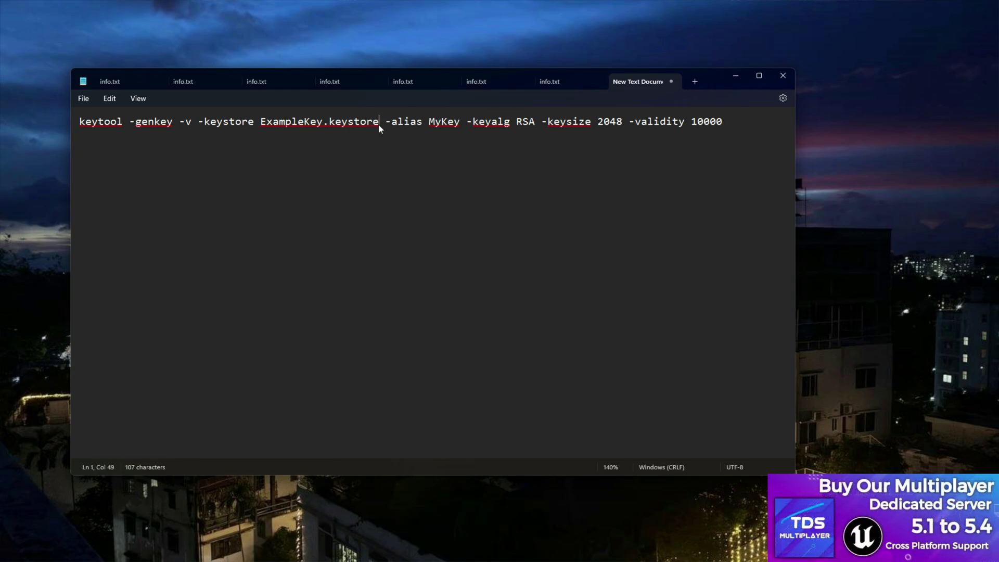
pyautogui.moveTo(378, 126); pyautogui.dragTo(260, 125)
pyautogui.rightClick(295, 128)
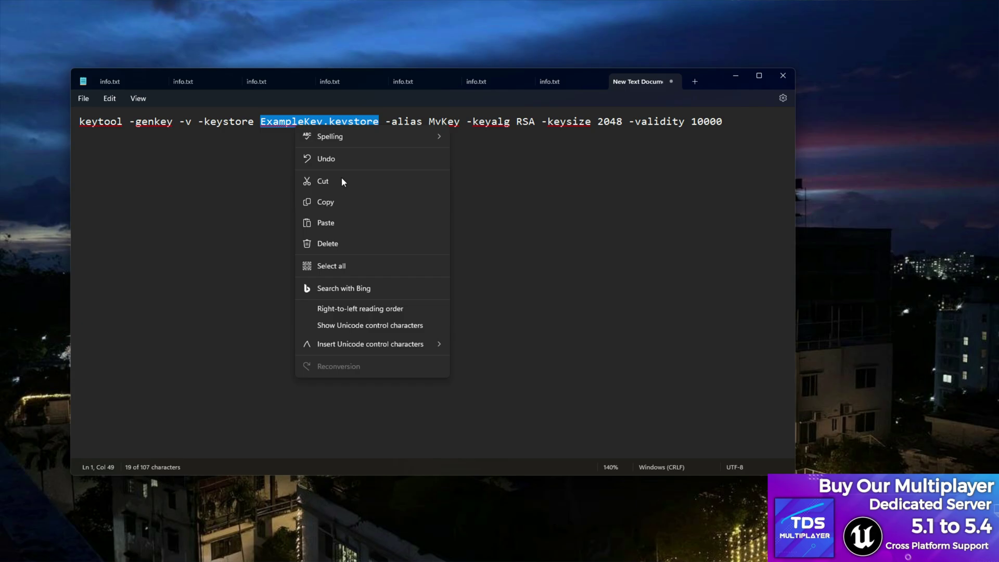
pyautogui.click(343, 202)
pyautogui.click(143, 218)
pyautogui.hotkey('ctrl', 'v')
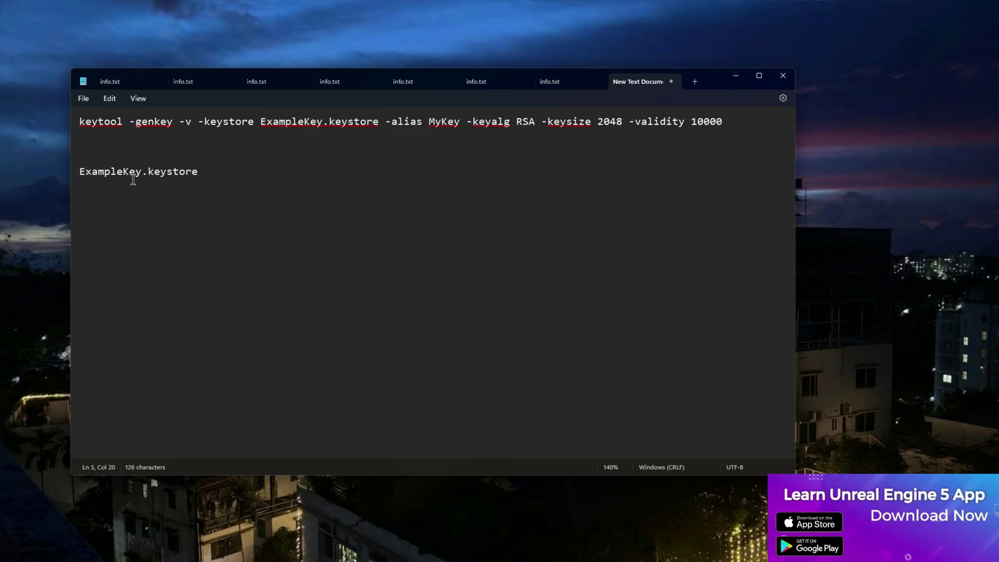
pyautogui.moveTo(141, 172); pyautogui.dragTo(77, 173)
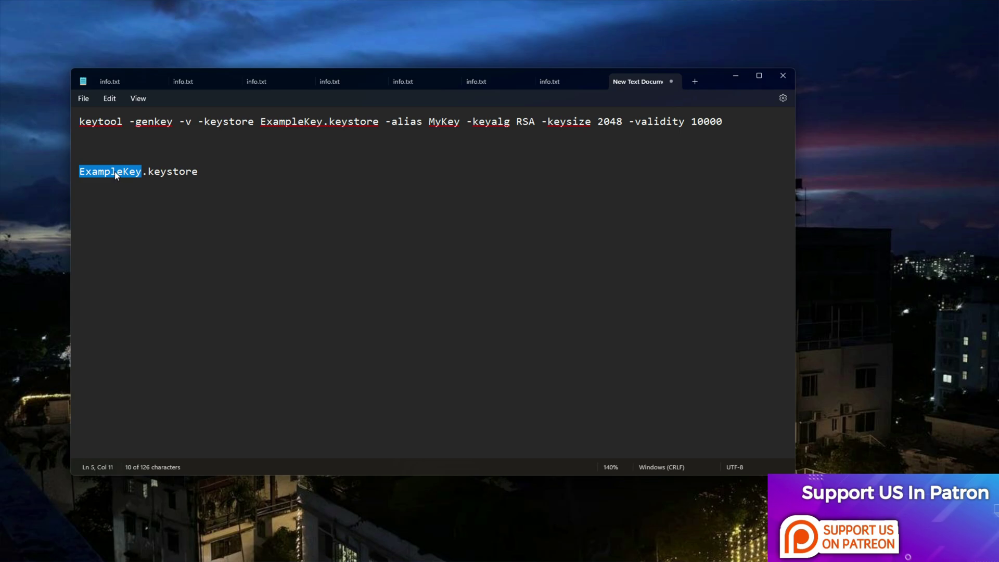
# - Copy the alias MyKey onto a new line and type the keystore password beneath it
pyautogui.moveTo(460, 121); pyautogui.dragTo(429, 123)
pyautogui.rightClick(445, 122)
pyautogui.click(472, 194)
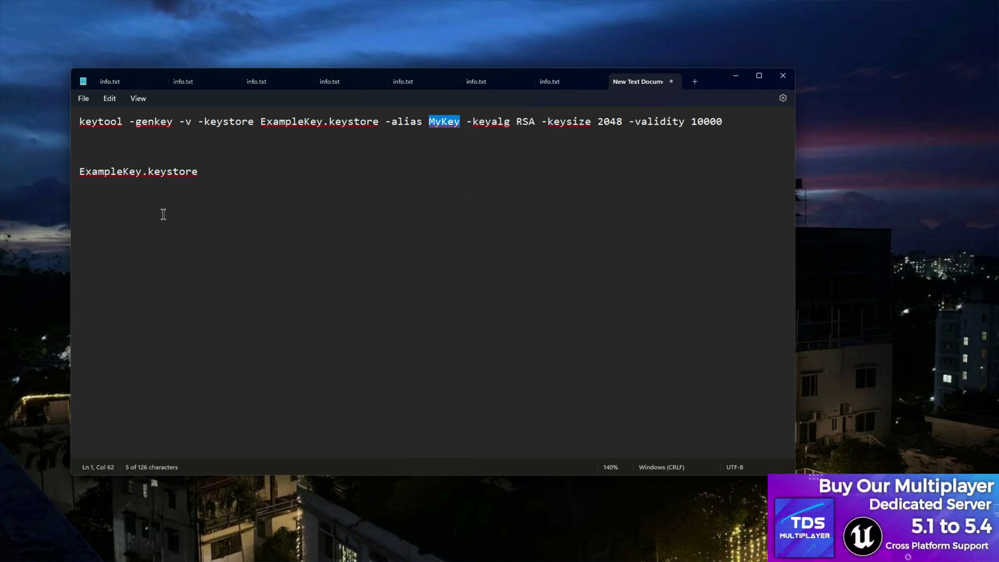
pyautogui.click(162, 214)
pyautogui.click(213, 177)
pyautogui.press('Return')
pyautogui.press('Return')
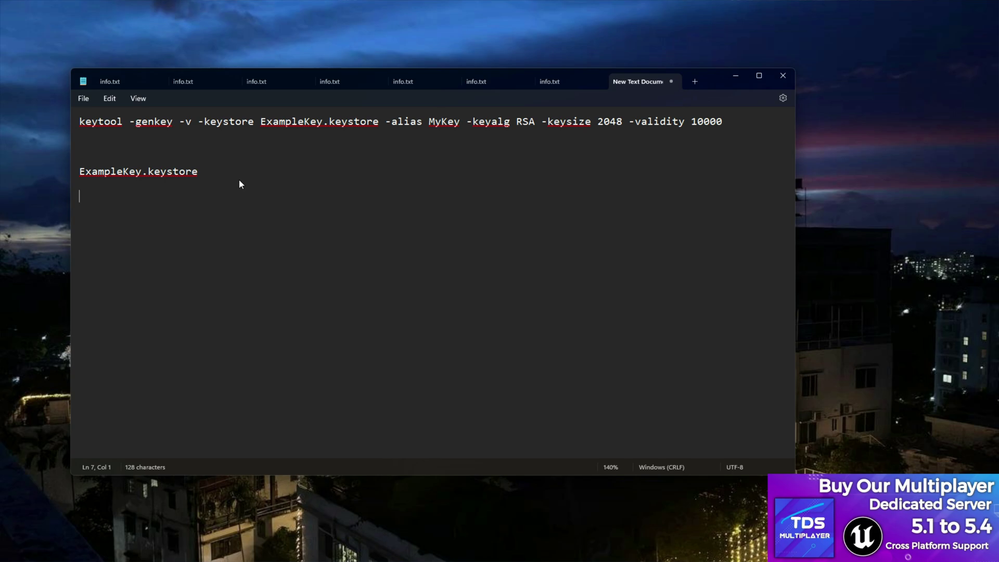
pyautogui.hotkey('ctrl', 'v')
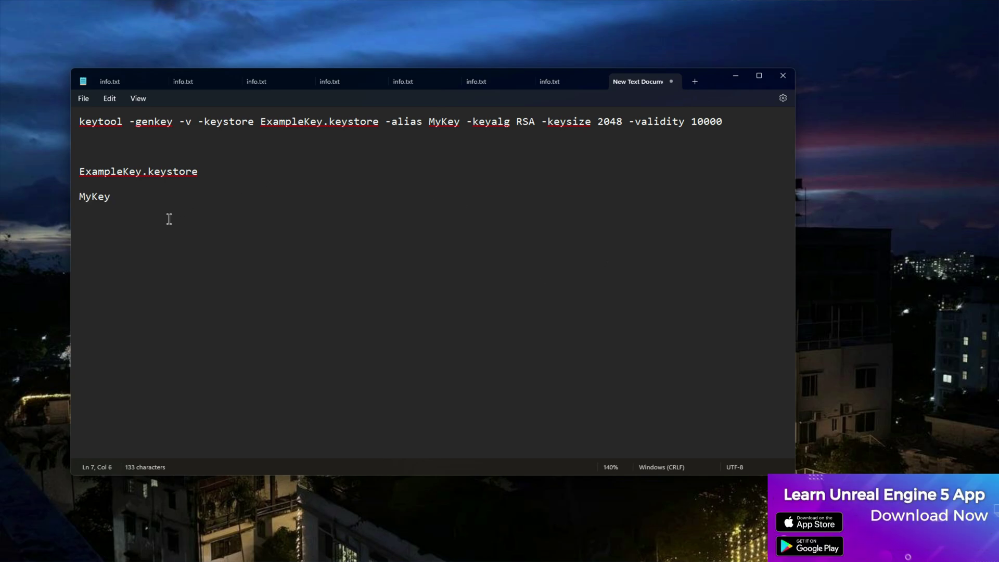
pyautogui.press('Return')
pyautogui.press('Return')
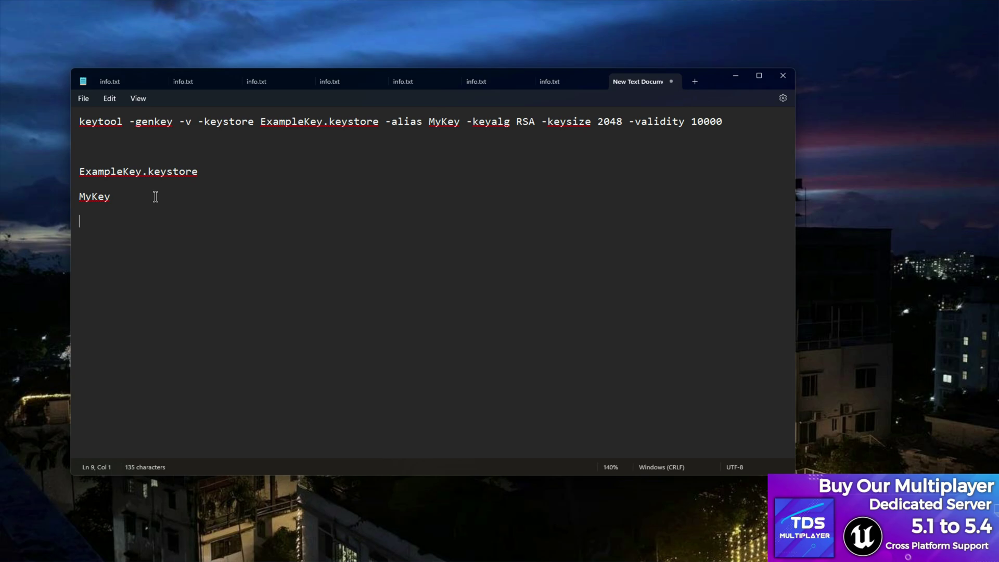
pyautogui.write('123456789')
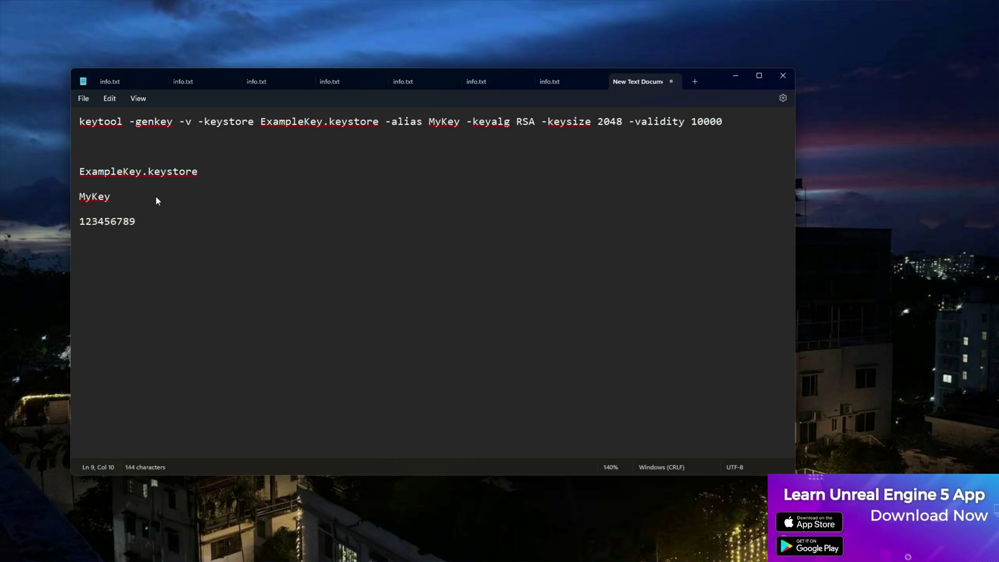
pyautogui.click(156, 196)
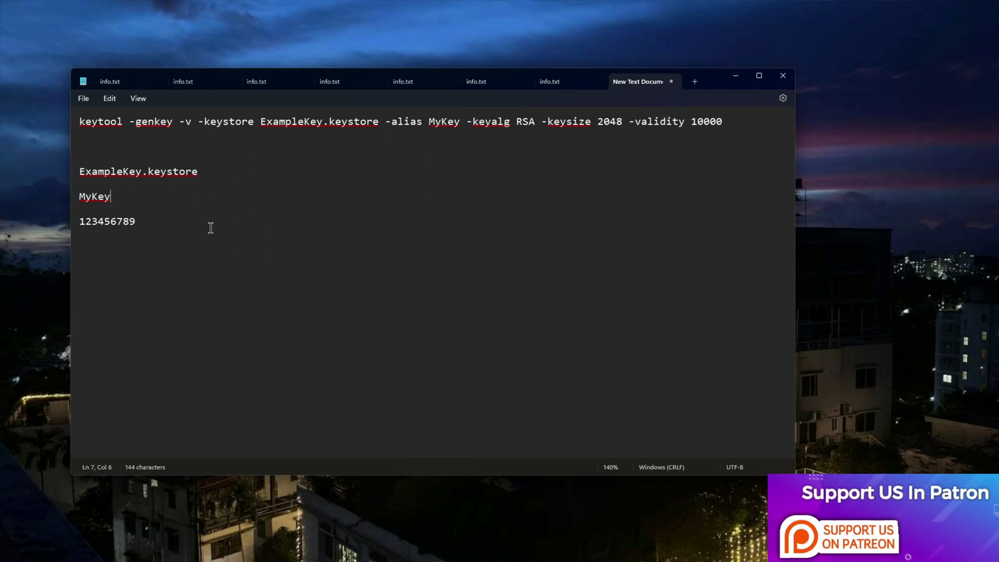
# - Highlight the saved file name, alias and password lines in Notepad
pyautogui.moveTo(211, 228); pyautogui.dragTo(73, 169)
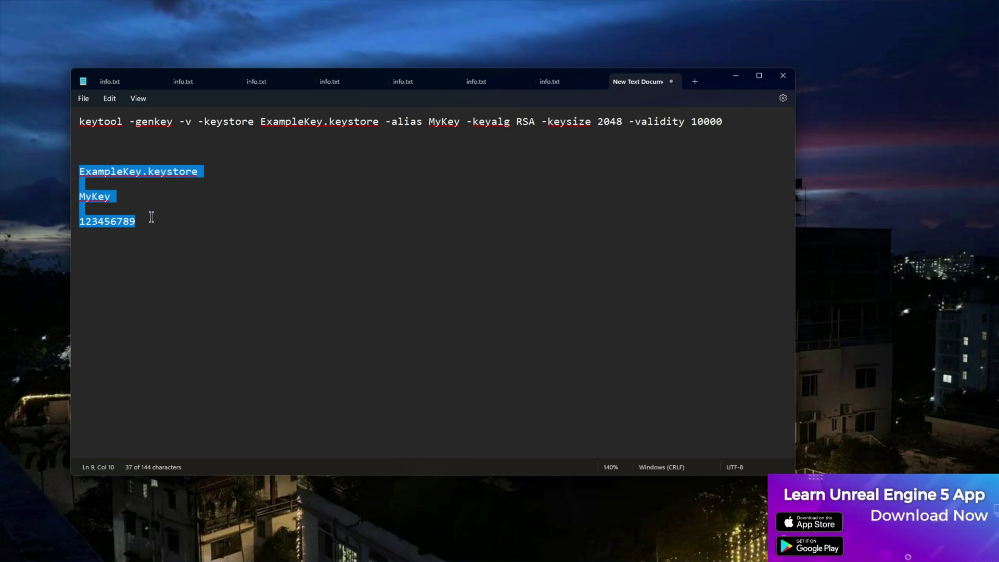
pyautogui.click(153, 220)
pyautogui.moveTo(160, 226); pyautogui.dragTo(58, 169)
pyautogui.click(334, 247)
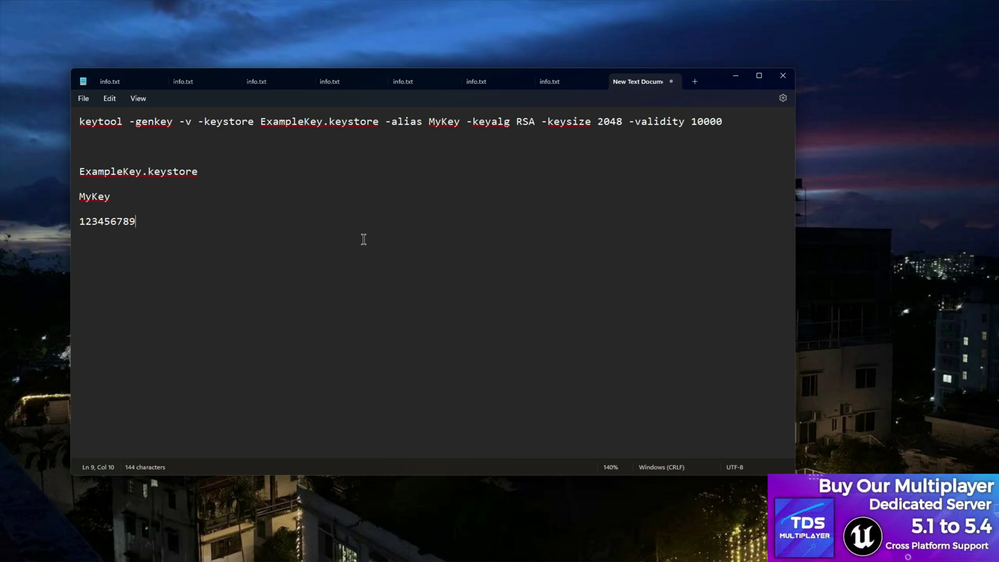
# - Change the keytool validity from 10000 to 90000 and select the whole command line
pyautogui.doubleClick(729, 121)
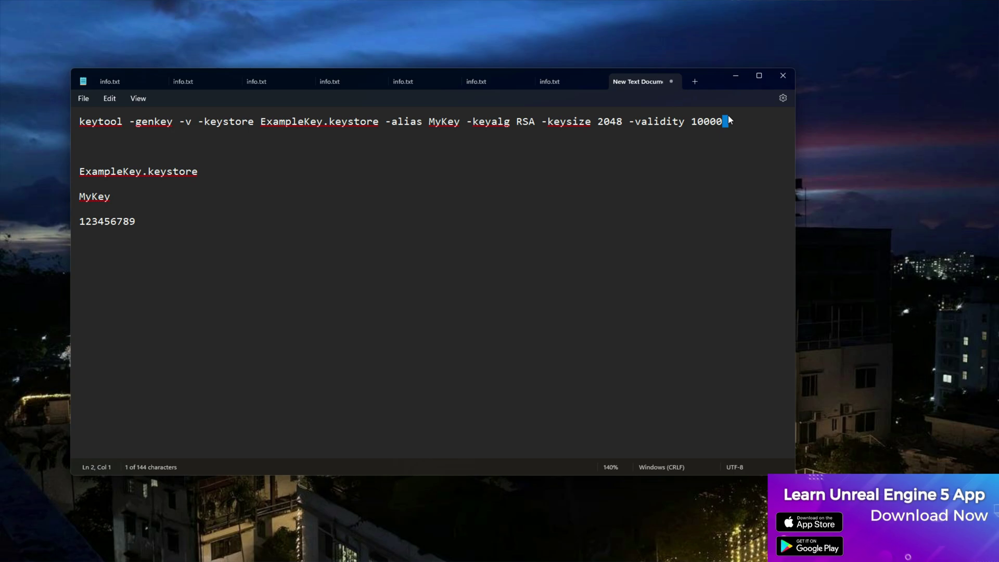
pyautogui.doubleClick(720, 122)
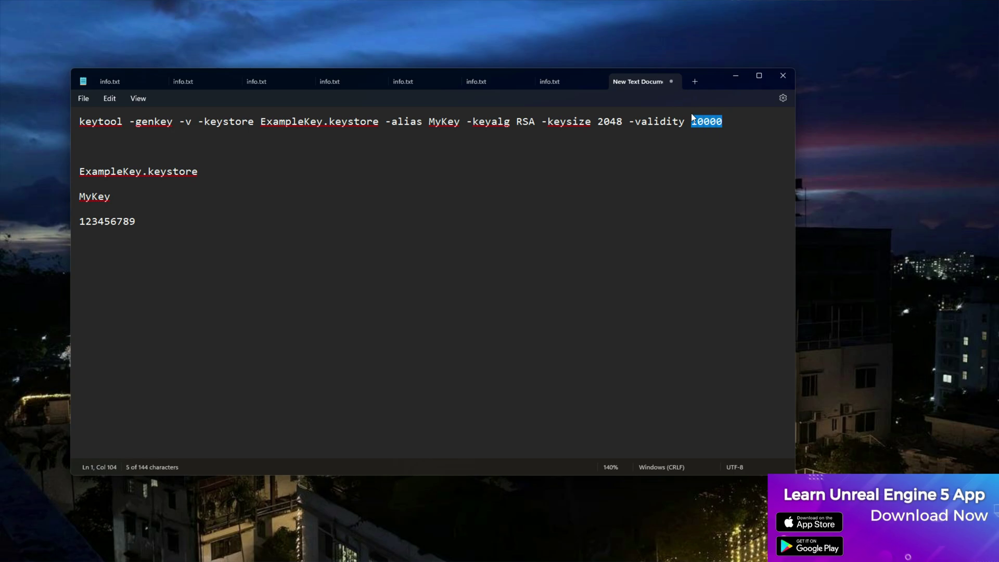
pyautogui.click(717, 130)
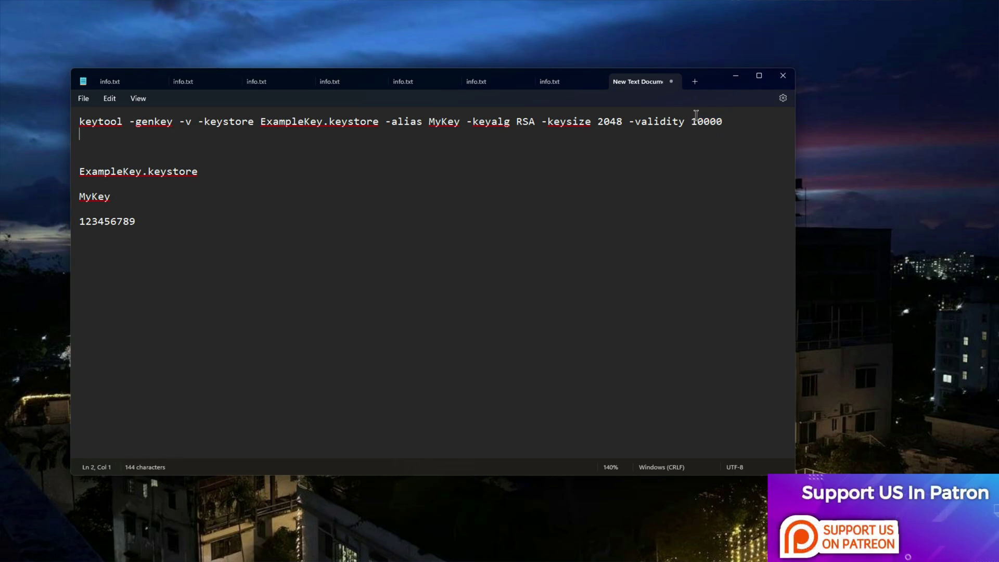
pyautogui.click(696, 119)
pyautogui.press('BackSpace')
pyautogui.write('9')
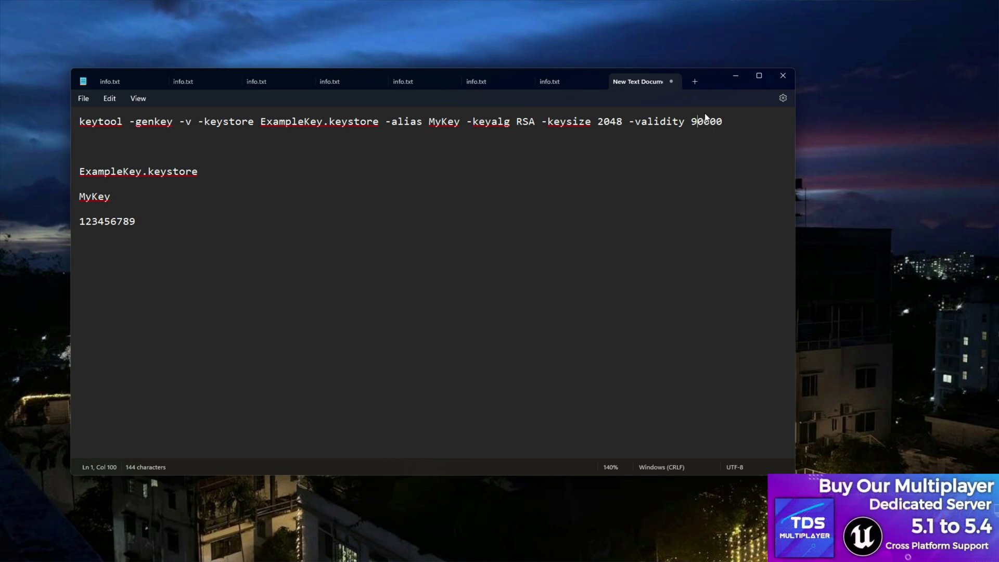
pyautogui.moveTo(742, 120); pyautogui.dragTo(55, 127)
pyautogui.rightClick(171, 121)
# - Paste and run the keytool command in a maximized Command Prompt, entering the keystore password twice
pyautogui.click(202, 172)
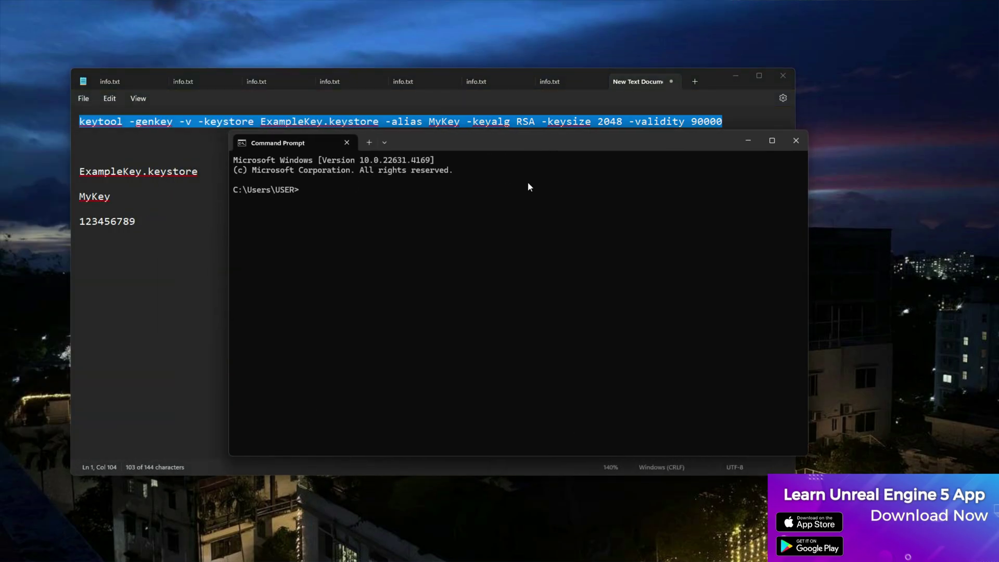
pyautogui.click(736, 75)
pyautogui.click(772, 141)
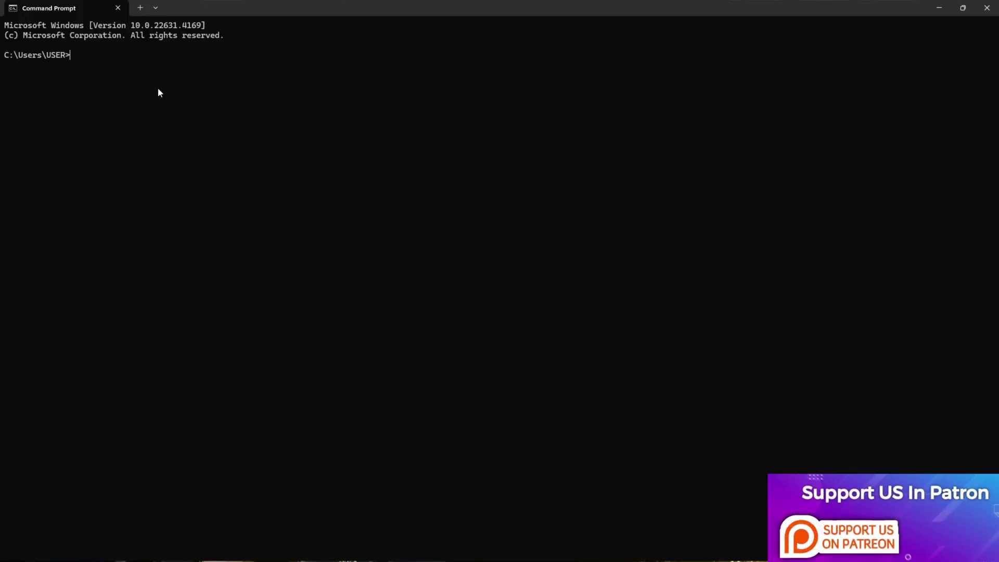
pyautogui.hotkey('ctrl', 'v')
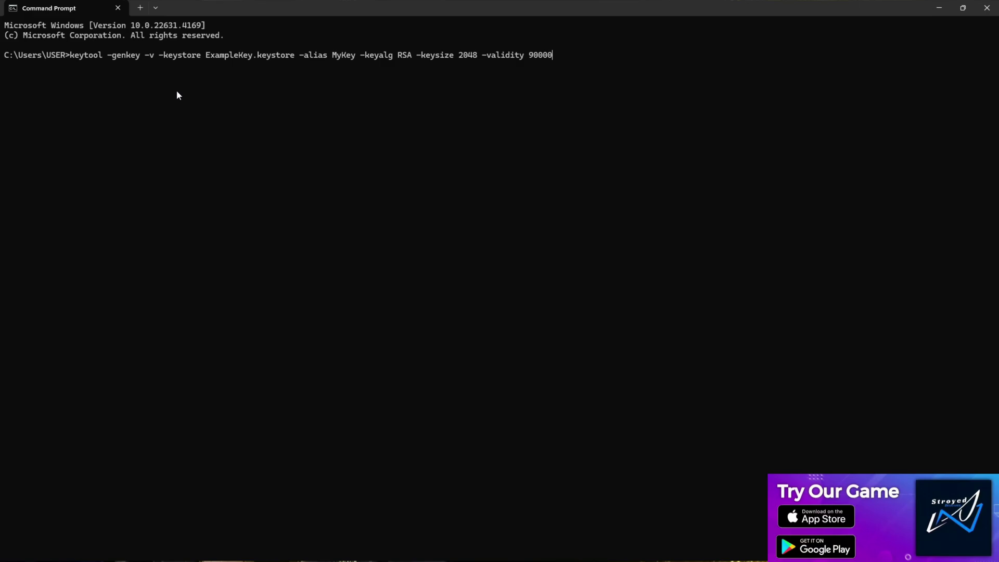
pyautogui.press('Return')
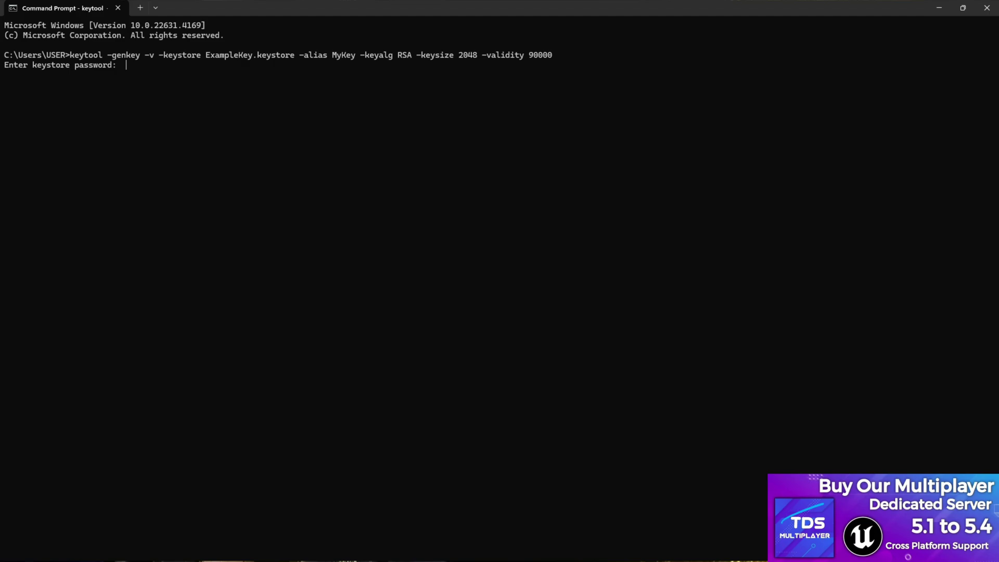
pyautogui.press('Return')
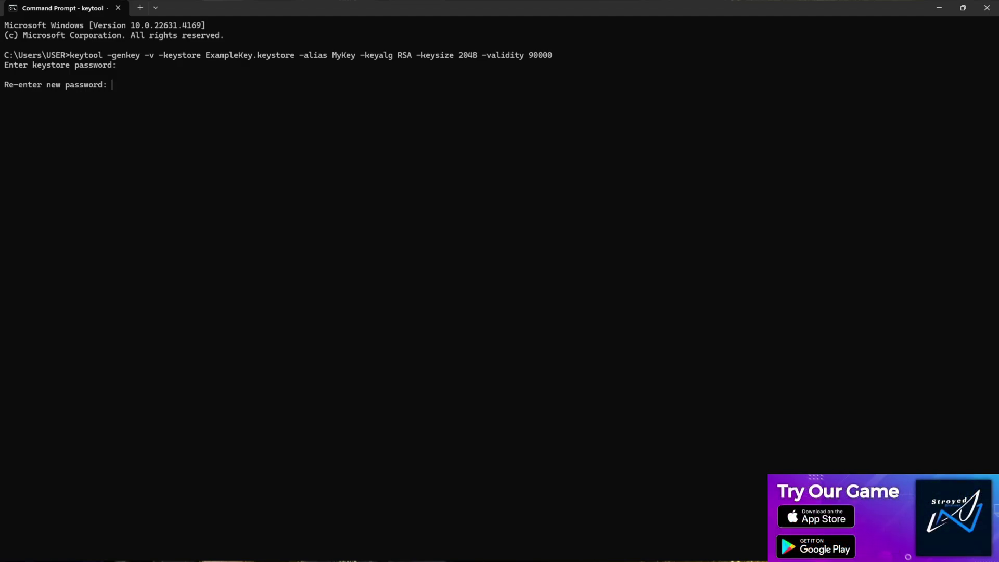
pyautogui.press('Return')
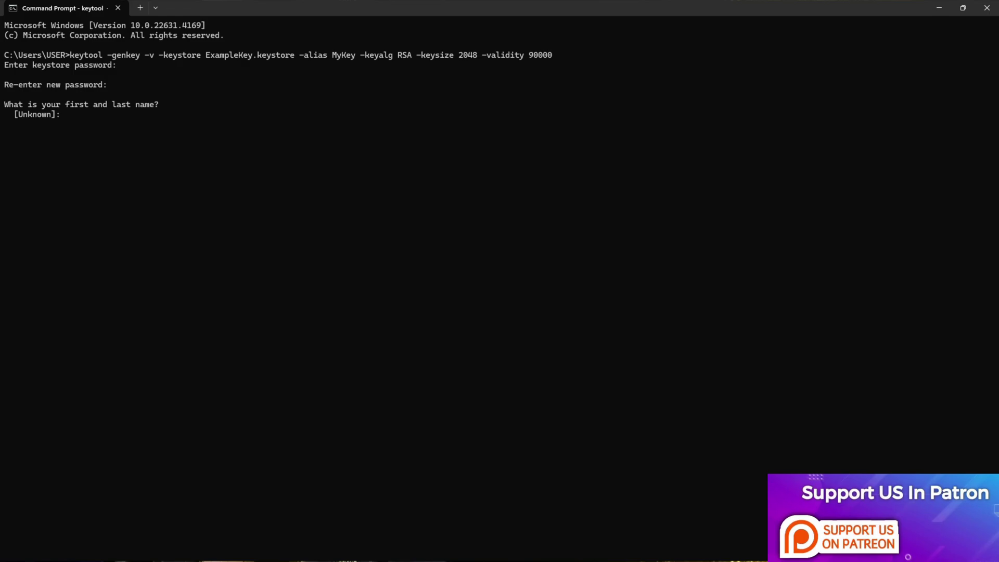
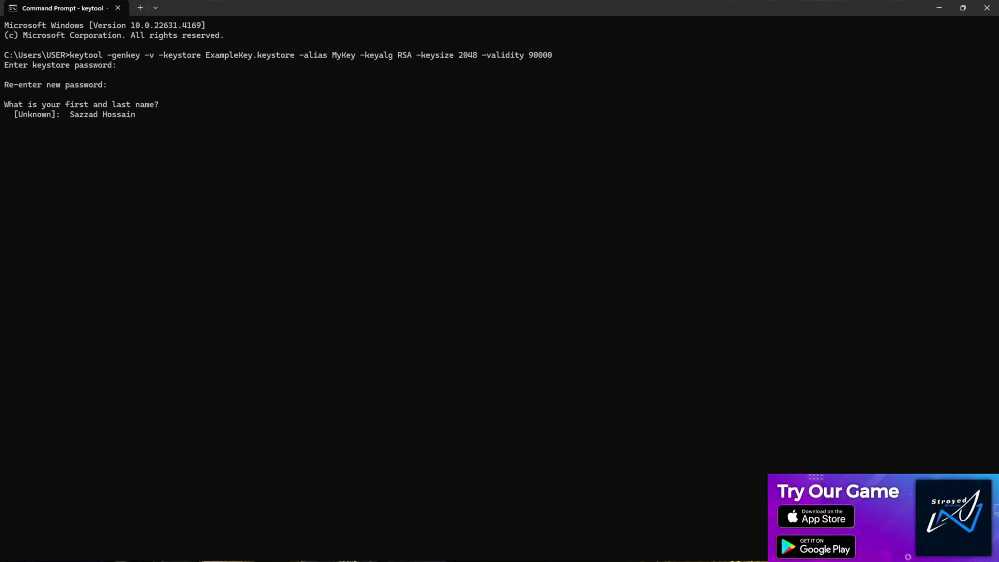
# - Answer the keytool prompts with the owner's full name, unit RockstartG and the Rockstart TG entry
pyautogui.press('Return')
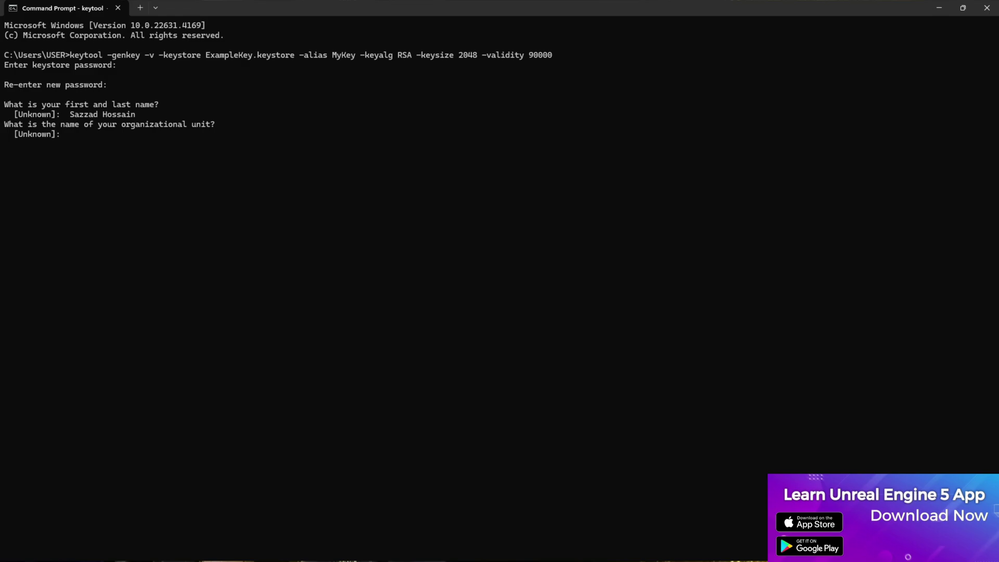
pyautogui.write('Ro')
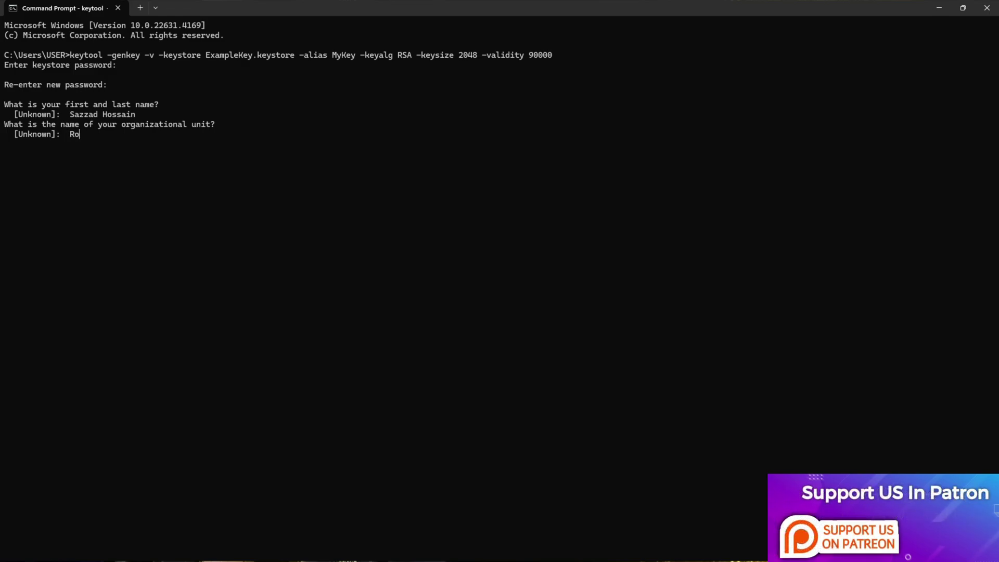
pyautogui.write('startG')
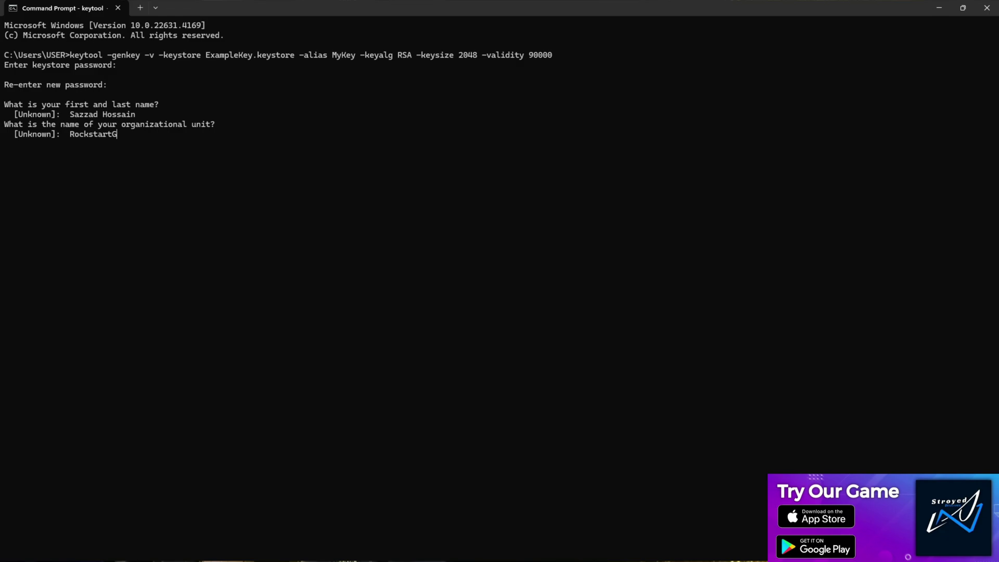
pyautogui.press('Return')
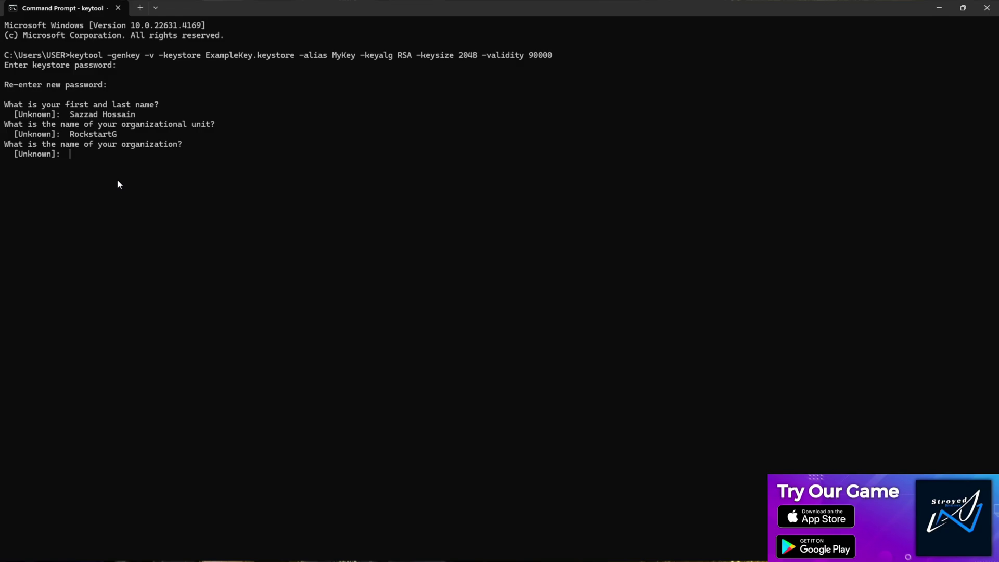
pyautogui.write('Ro')
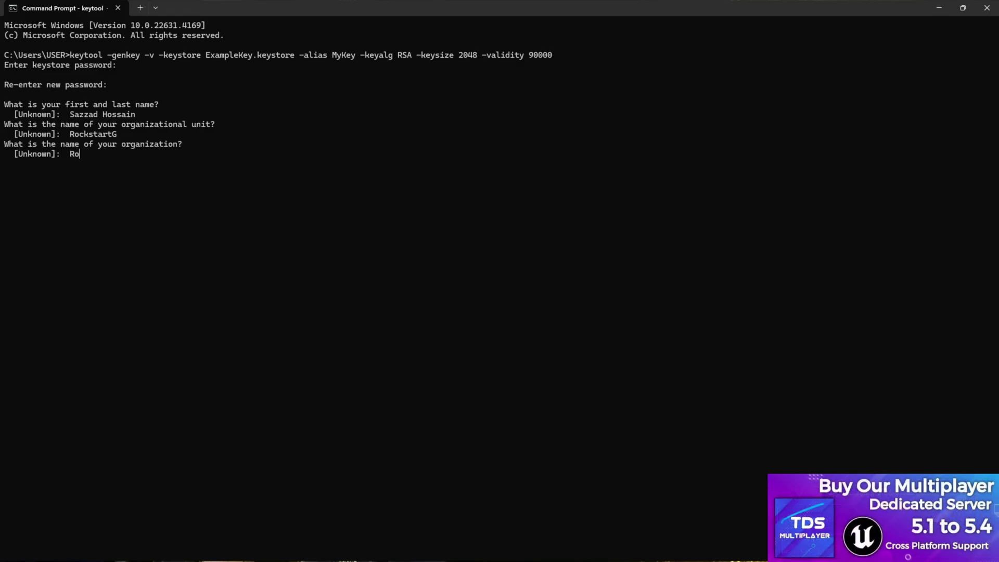
pyautogui.write('ckstart')
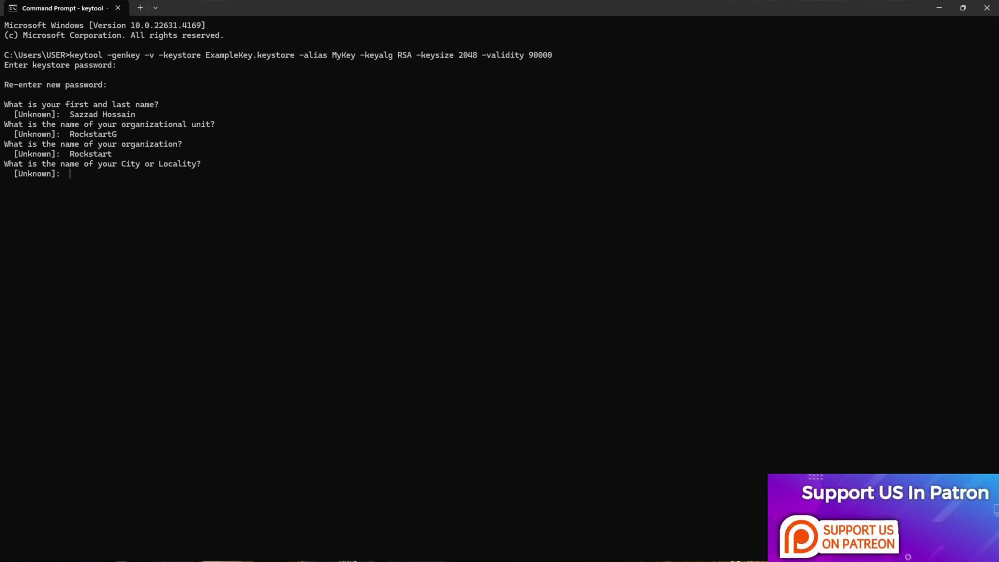
pyautogui.write('TG')
pyautogui.press('Return')
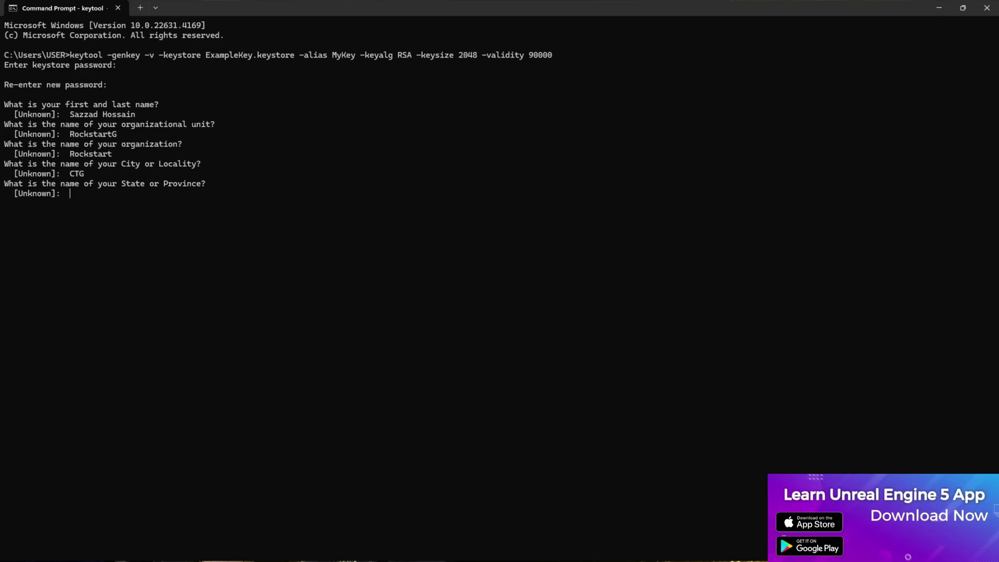
# - Give state CTG and country code BD, then confirm with Y to generate the keystore
pyautogui.write('CTG')
pyautogui.press('Return')
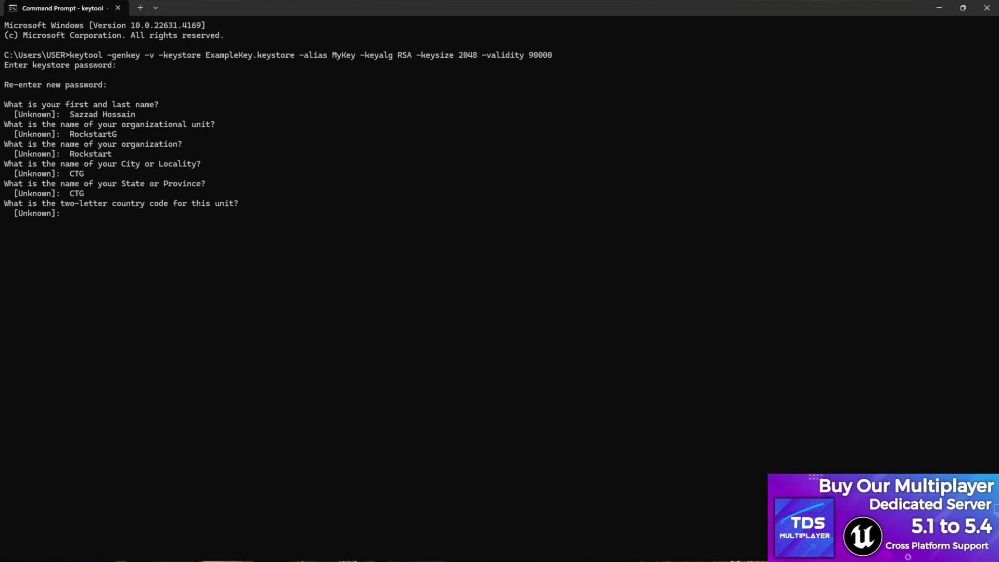
pyautogui.write('BD')
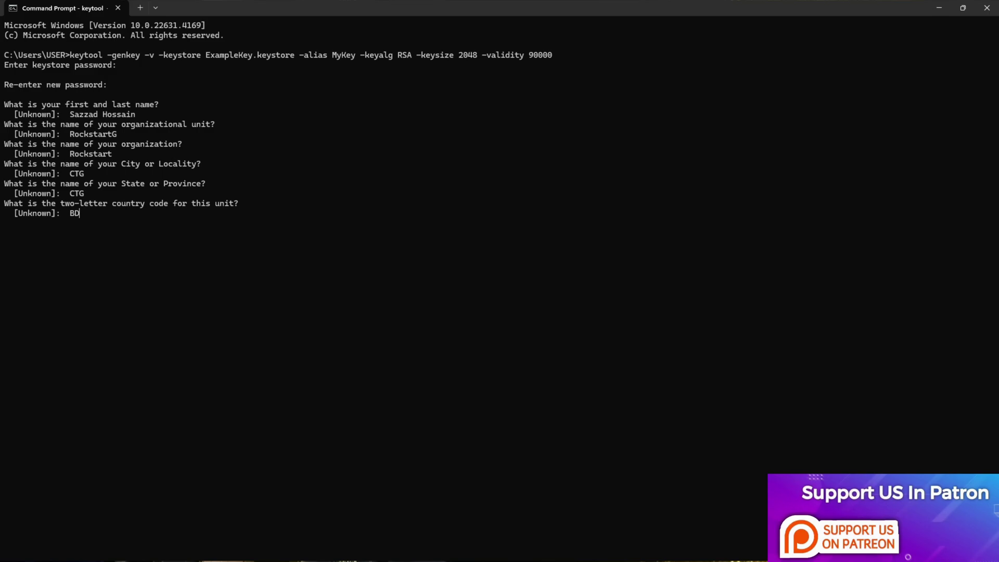
pyautogui.press('Return')
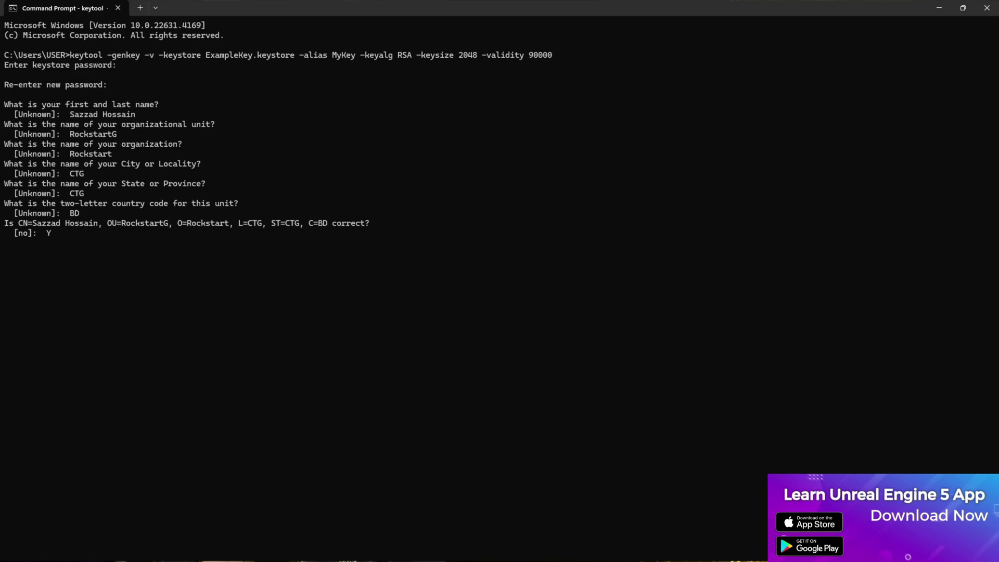
pyautogui.write('Y')
pyautogui.press('Return')
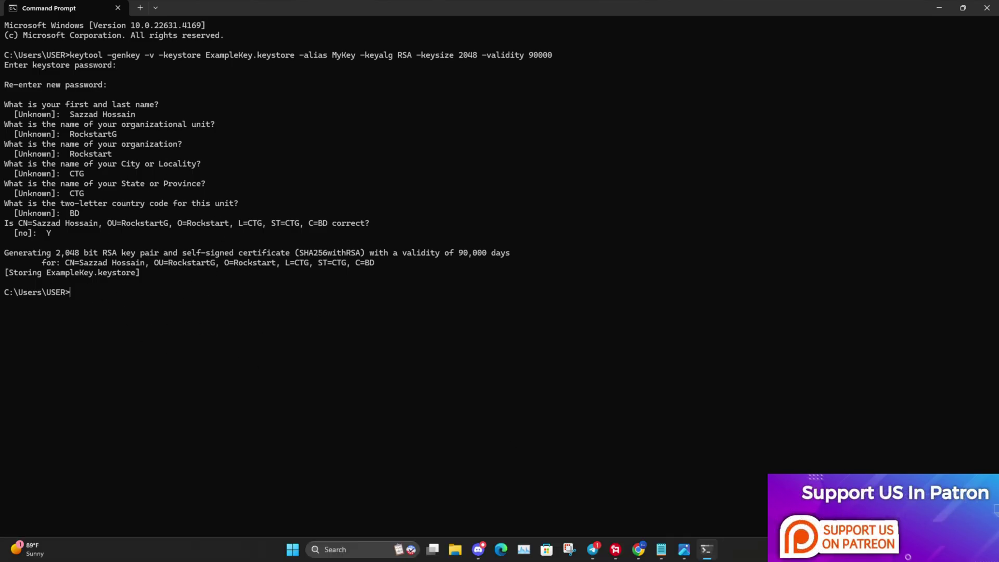
# - Copy ExampleKey.keystore from C:\Users\USER and go to the New Volume (H:) drive
pyautogui.click(455, 551)
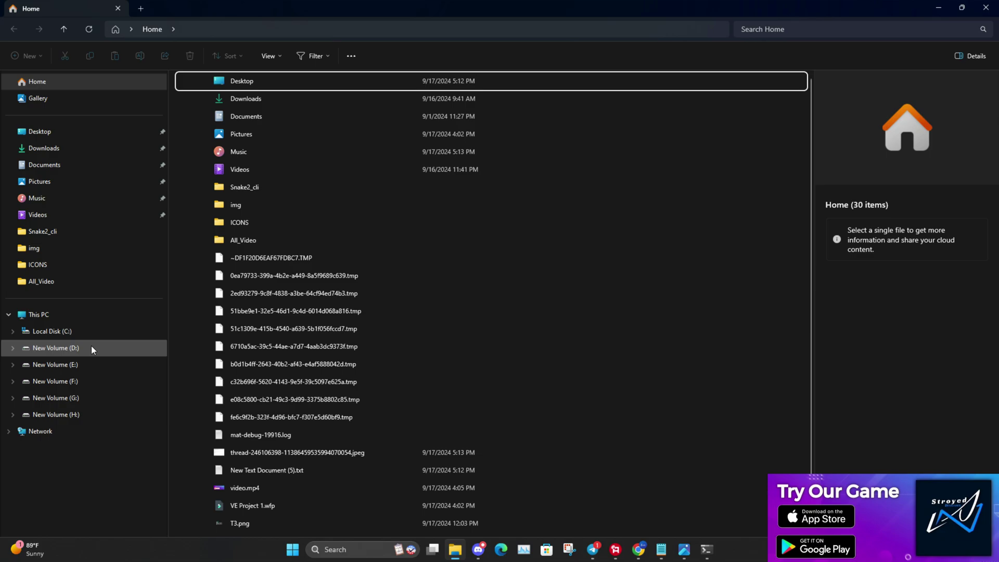
pyautogui.click(78, 333)
pyautogui.doubleClick(211, 279)
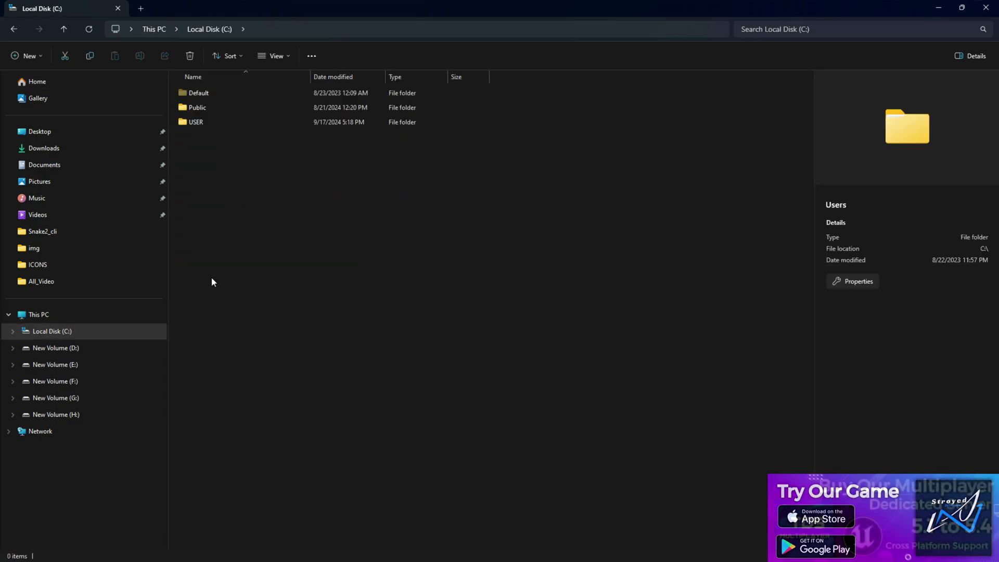
pyautogui.doubleClick(211, 123)
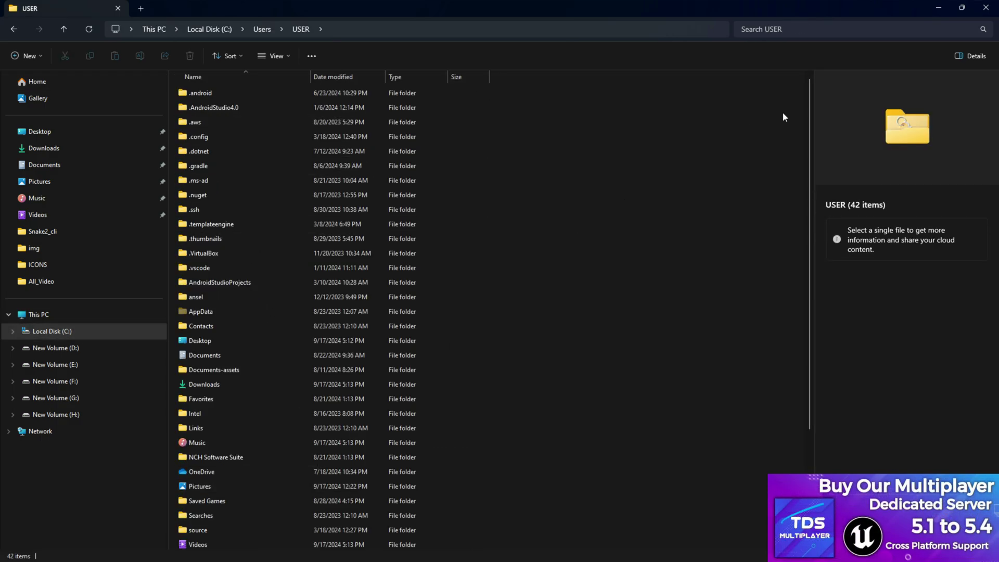
pyautogui.moveTo(805, 117); pyautogui.dragTo(803, 251)
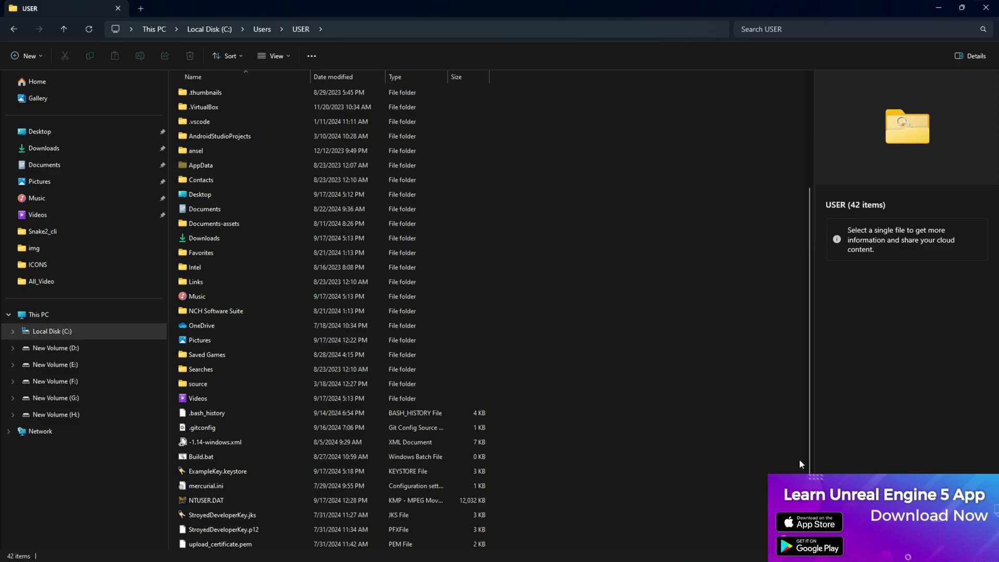
pyautogui.click(214, 470)
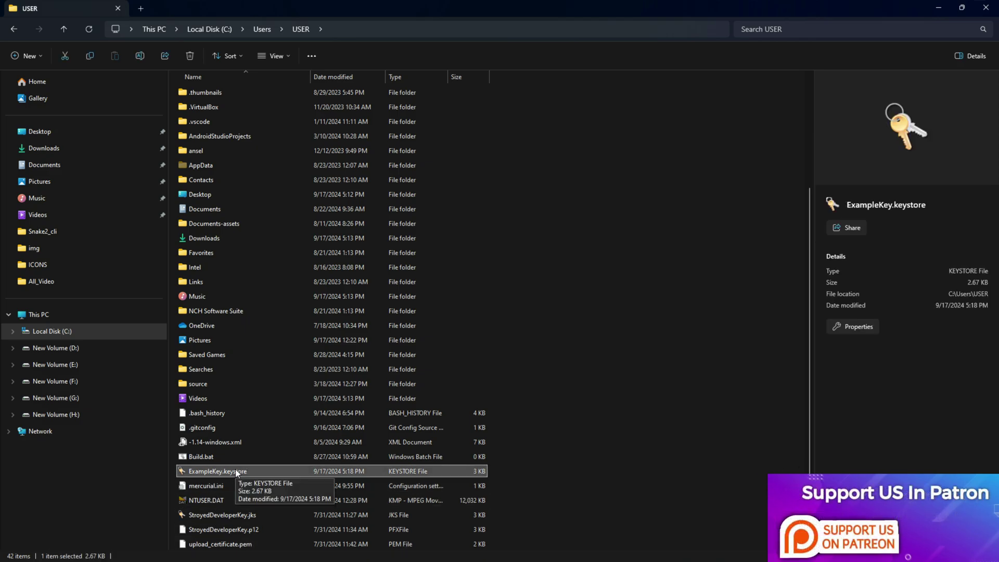
pyautogui.rightClick(235, 469)
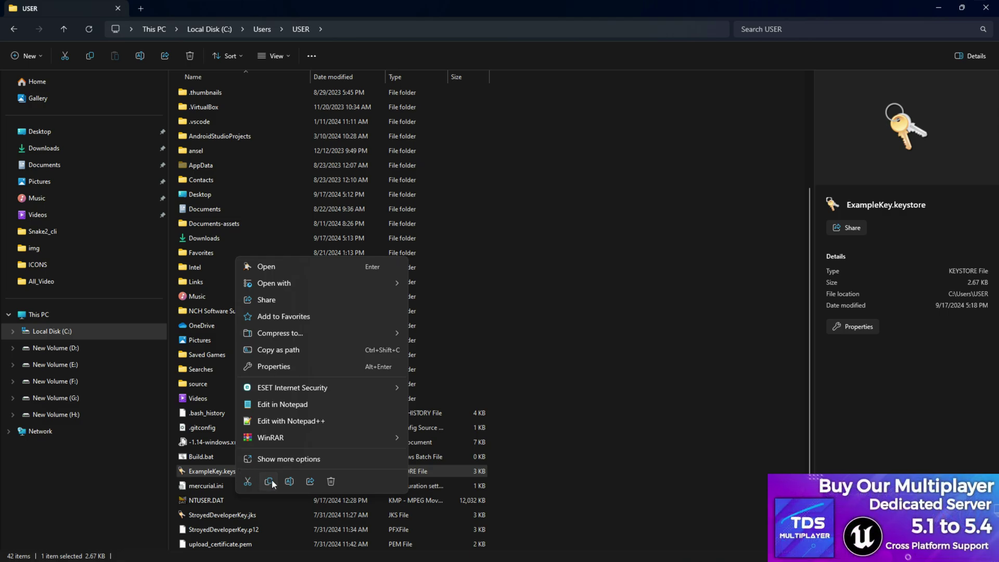
pyautogui.click(268, 481)
pyautogui.click(90, 414)
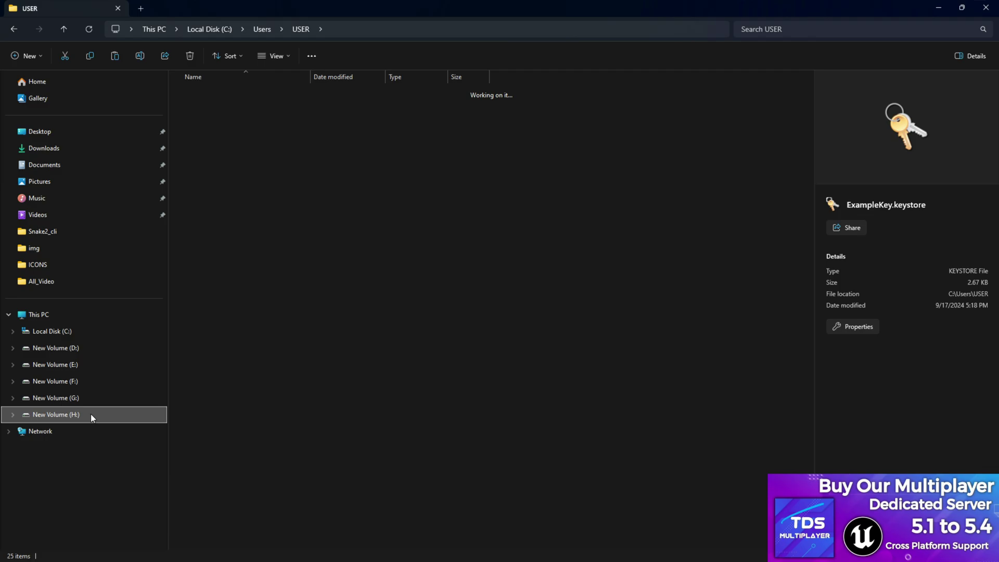
# - Paste ExampleKey.keystore into ECDS\Build\Android on H:, then launch ECDS.uproject
pyautogui.doubleClick(225, 368)
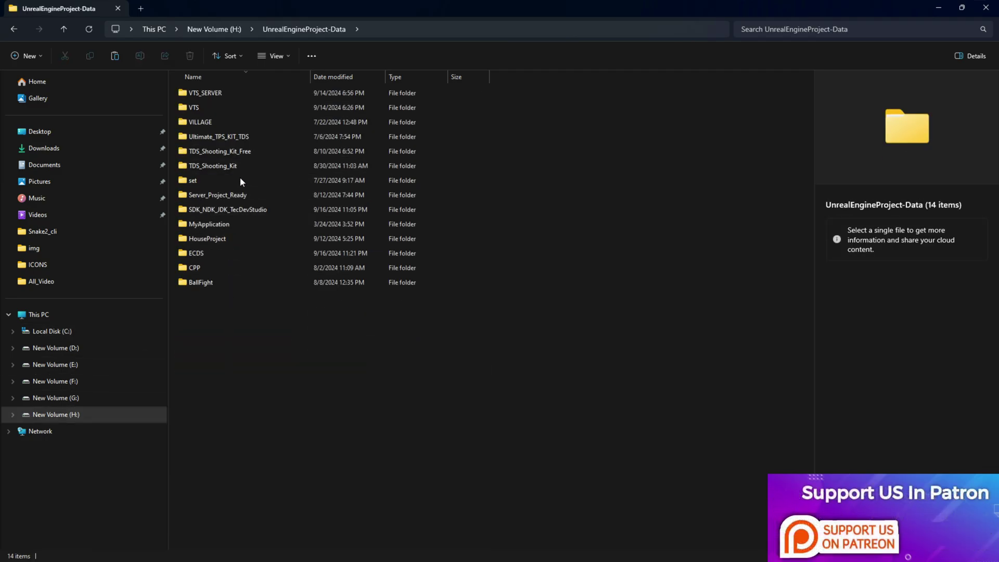
pyautogui.doubleClick(201, 253)
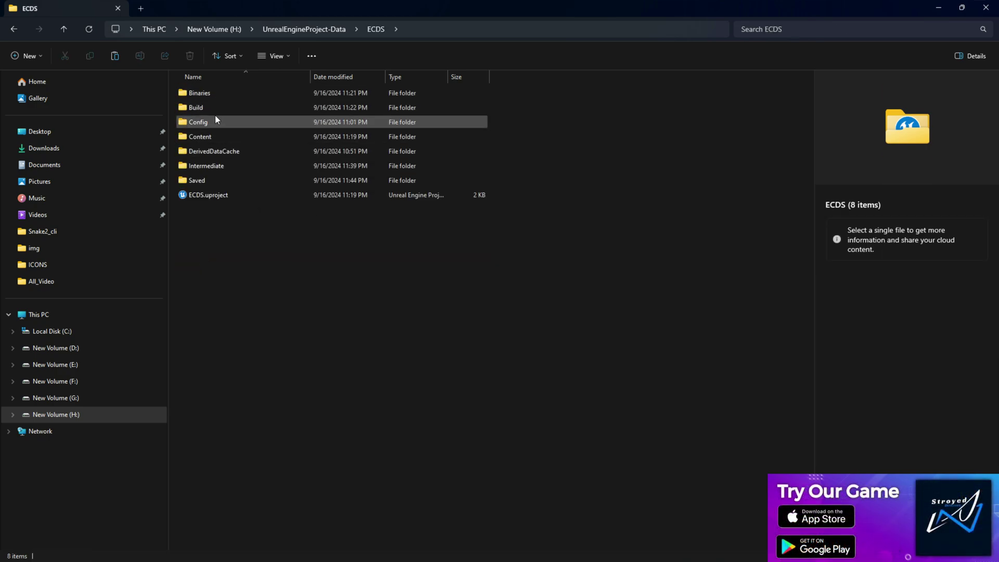
pyautogui.doubleClick(210, 107)
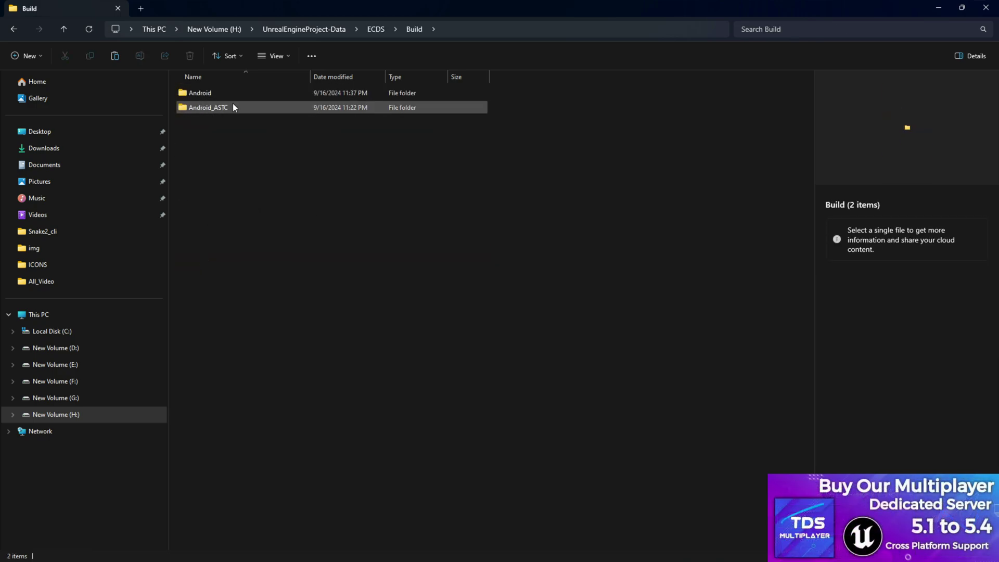
pyautogui.doubleClick(217, 96)
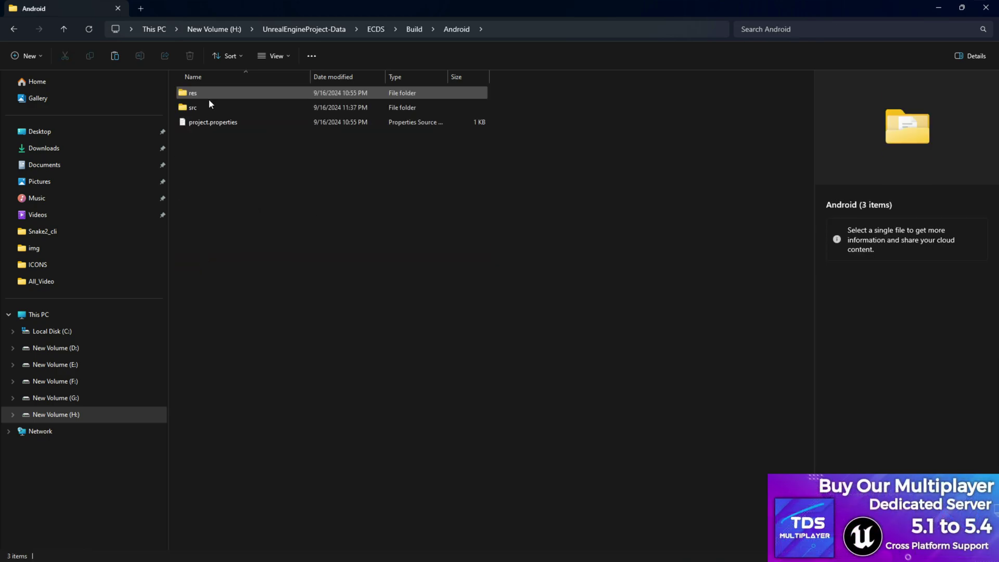
pyautogui.rightClick(320, 178)
pyautogui.click(327, 193)
pyautogui.click(347, 197)
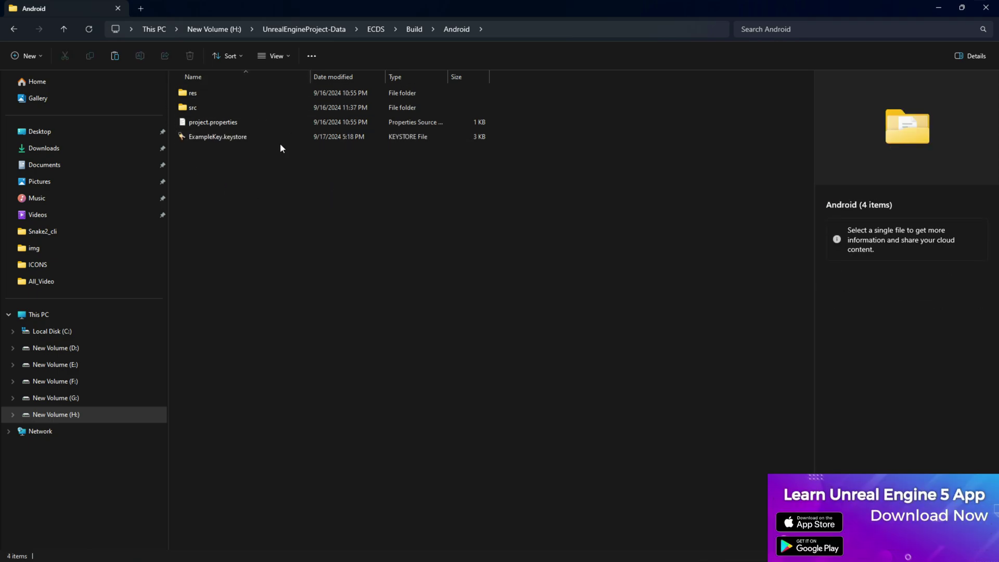
pyautogui.click(373, 29)
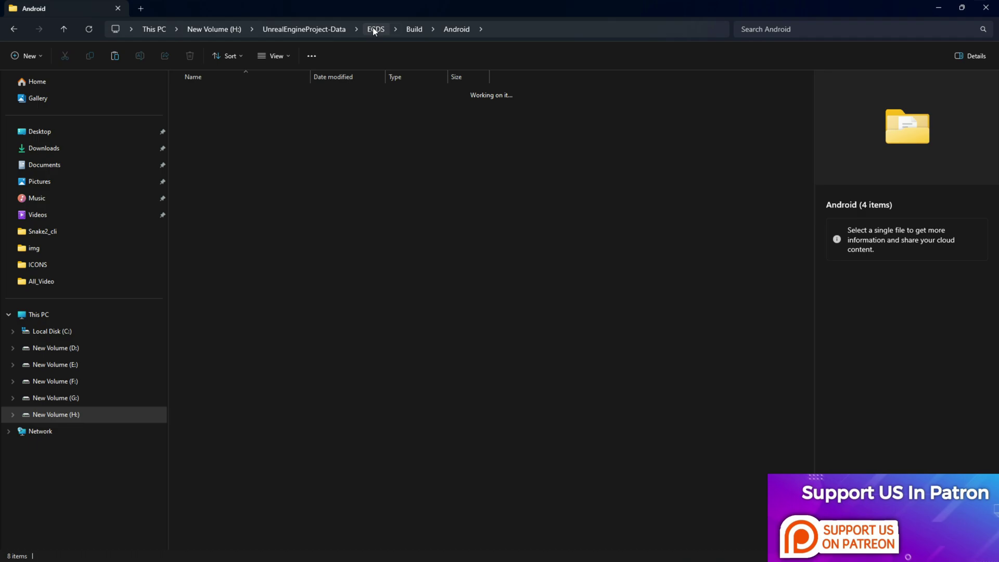
pyautogui.doubleClick(226, 197)
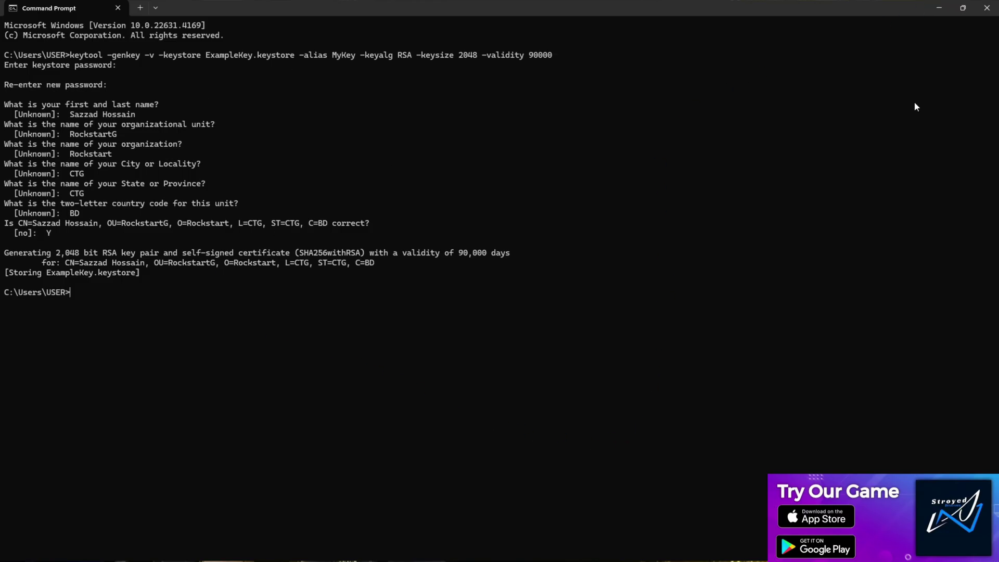
# - Close Command Prompt and review the keystore name, alias and password lines in Notepad
pyautogui.click(987, 7)
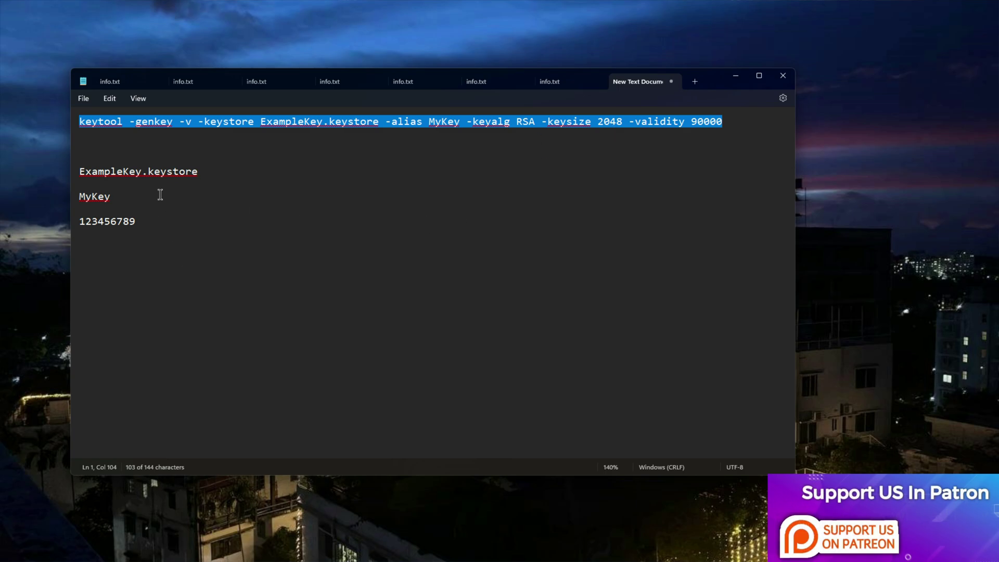
pyautogui.moveTo(190, 253); pyautogui.dragTo(93, 176)
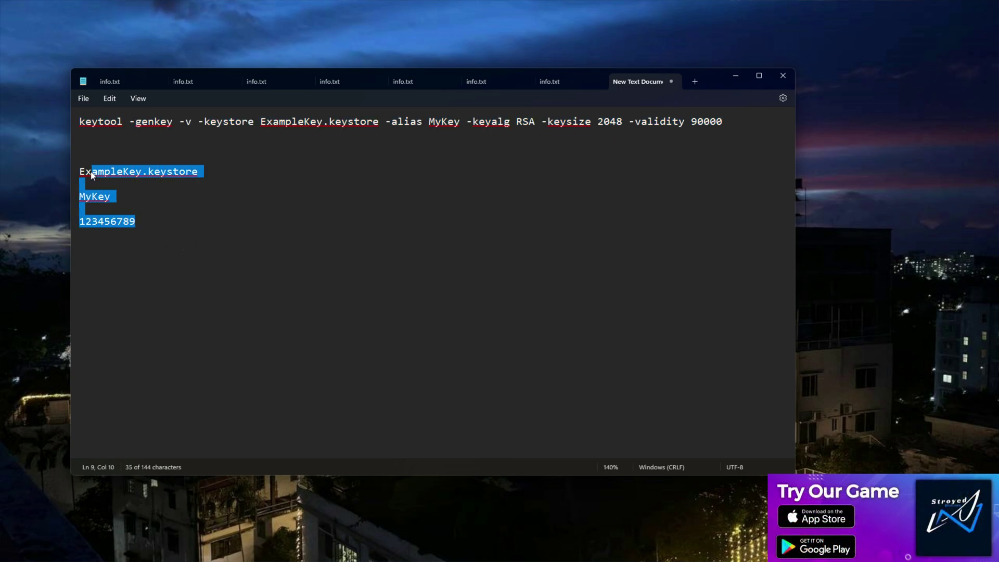
pyautogui.click(193, 209)
pyautogui.moveTo(568, 559)
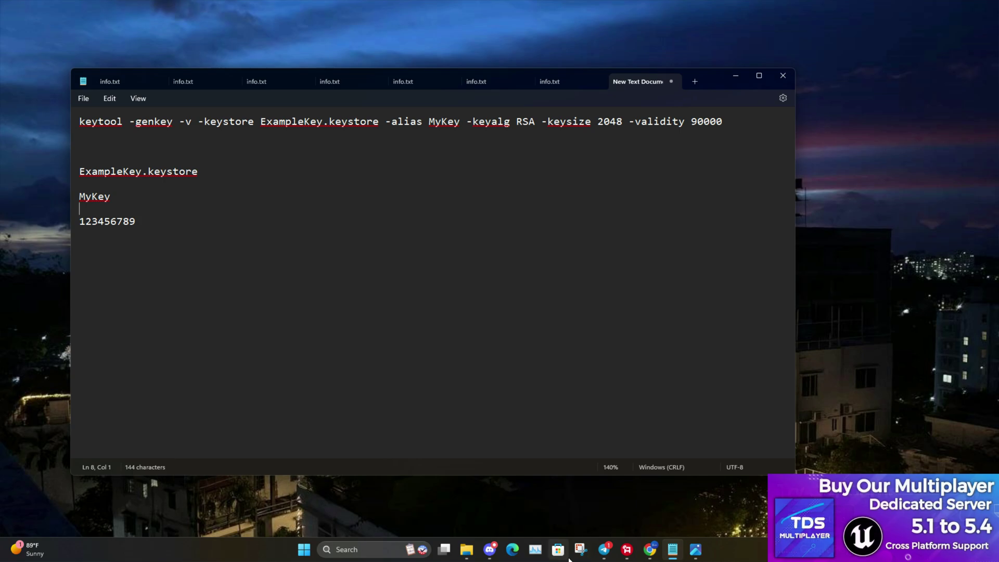
pyautogui.moveTo(192, 251); pyautogui.dragTo(61, 176)
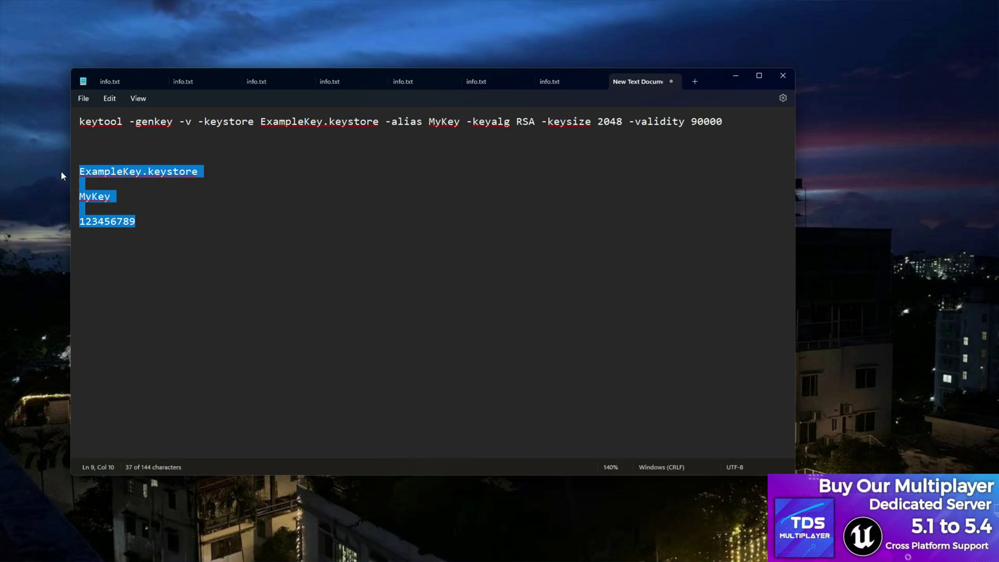
pyautogui.click(373, 220)
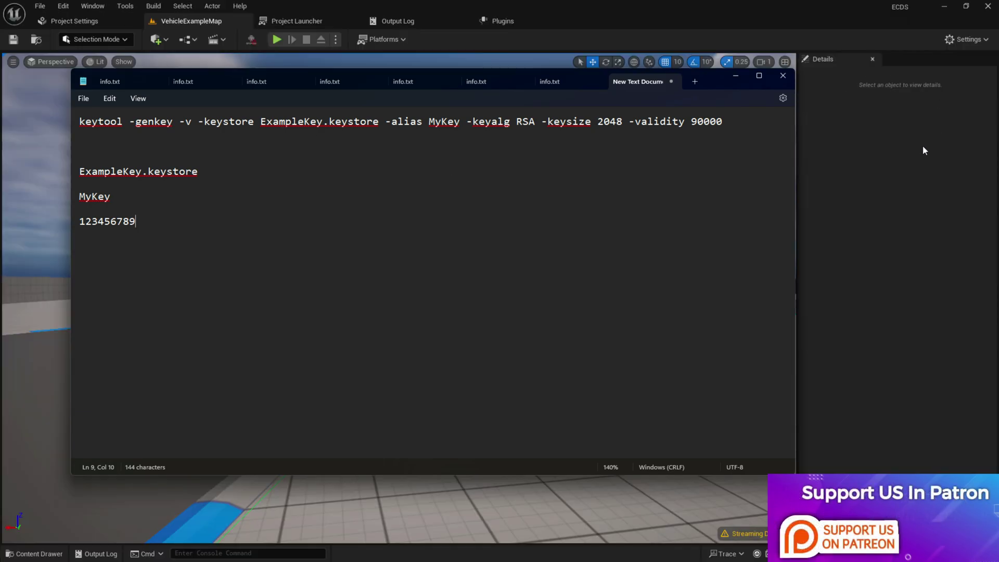
# - In the Unreal Editor's Project Settings, select Platforms > Android and scroll to Distribution Signing
pyautogui.click(922, 150)
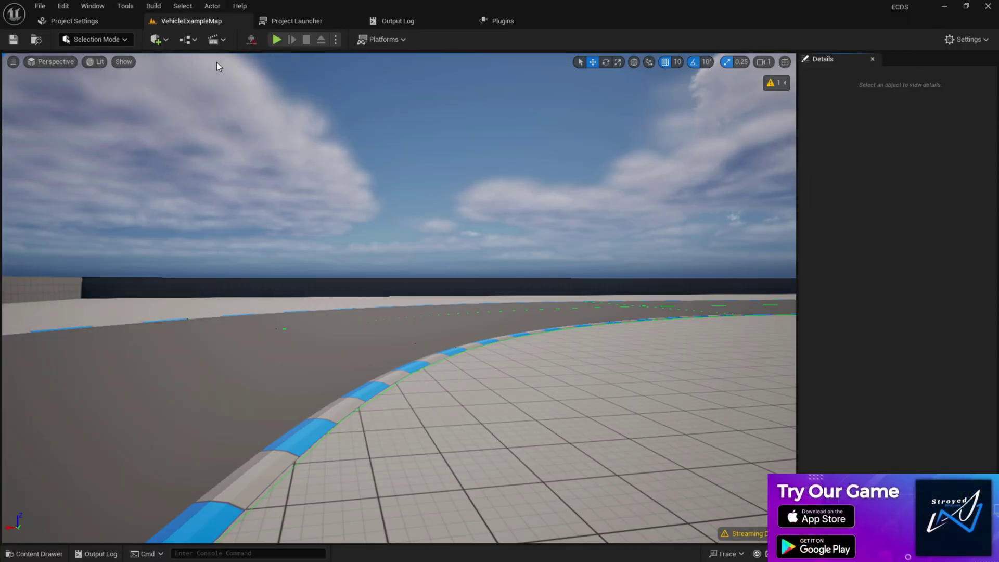
pyautogui.click(74, 20)
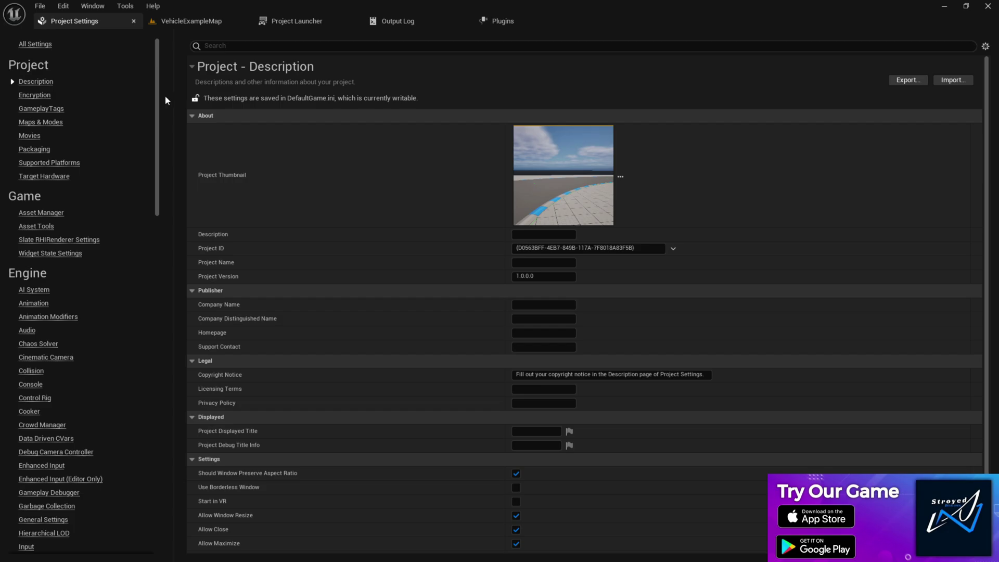
pyautogui.moveTo(156, 99); pyautogui.dragTo(161, 484)
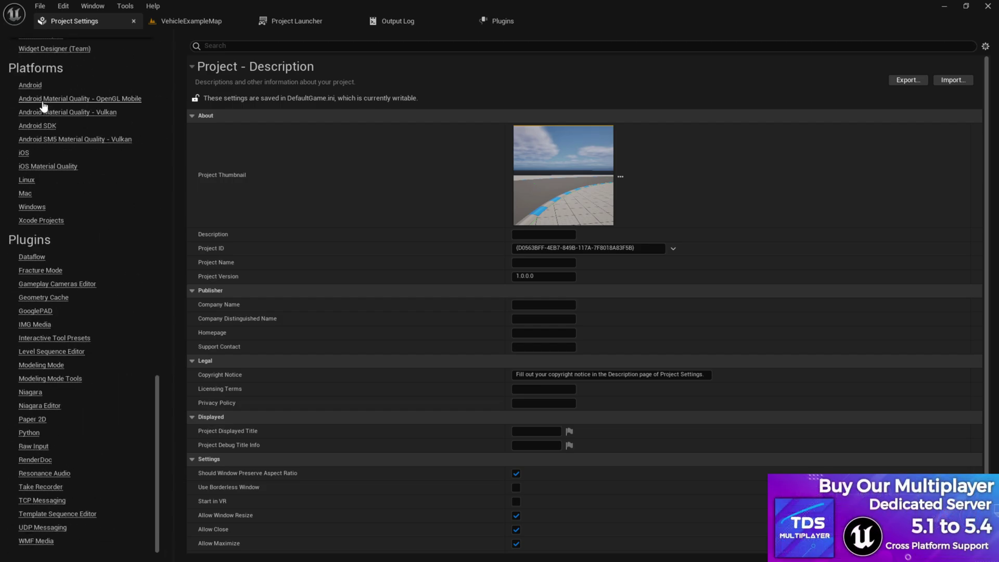
pyautogui.click(35, 89)
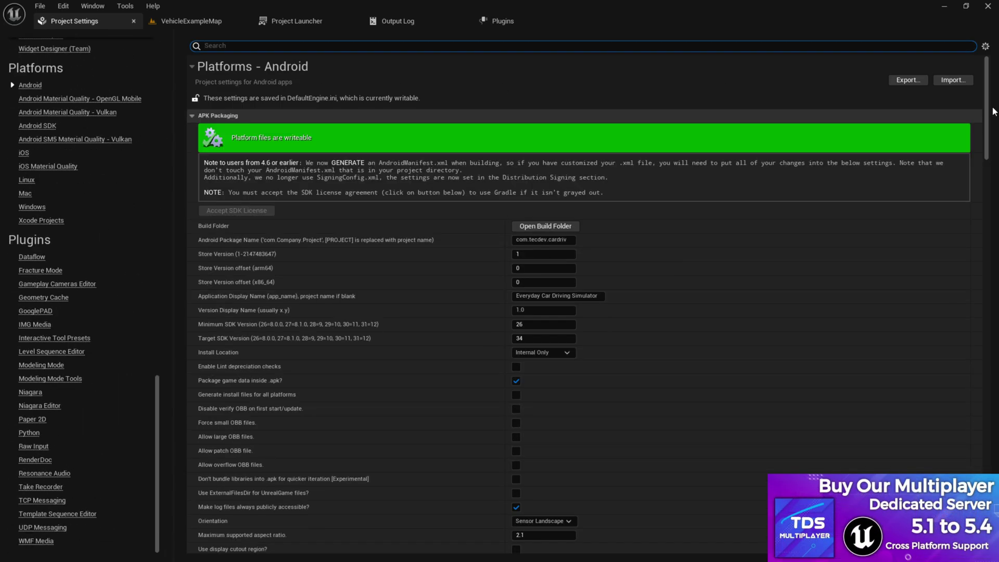
pyautogui.moveTo(984, 111); pyautogui.dragTo(984, 309)
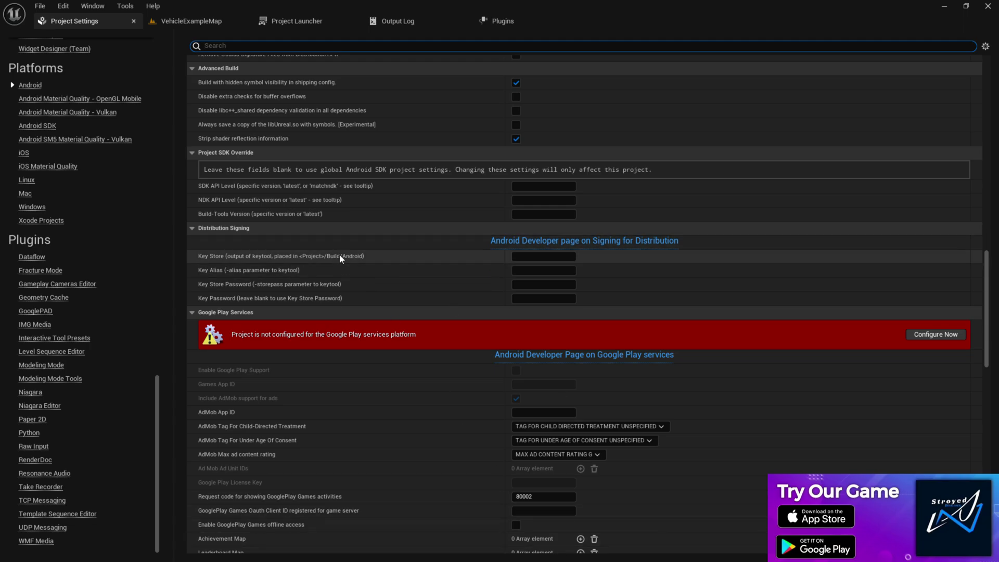
# - In File Explorer, open the project's Build/Android folder to confirm the keystore is there
pyautogui.moveTo(678, 559)
pyautogui.click(455, 550)
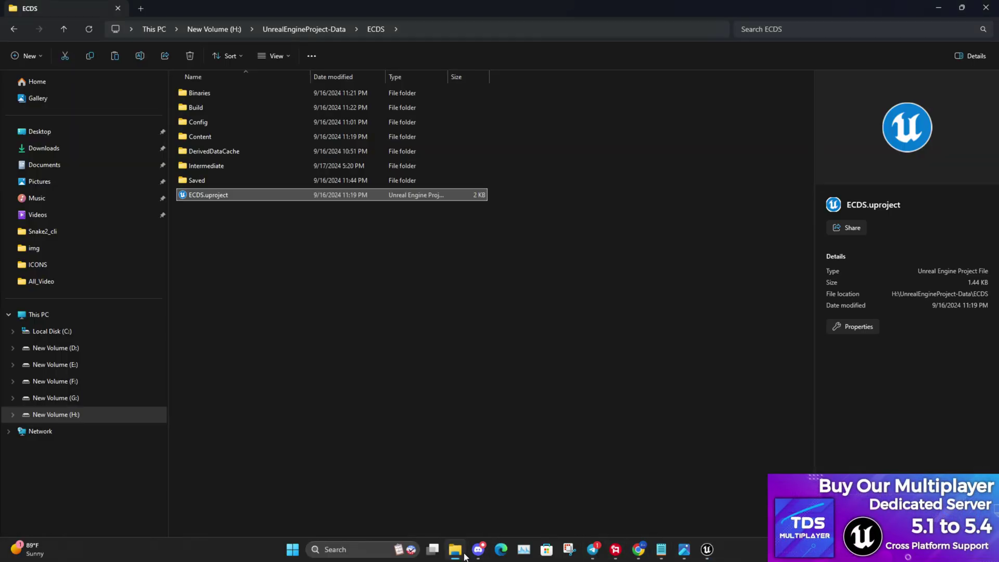
pyautogui.doubleClick(208, 112)
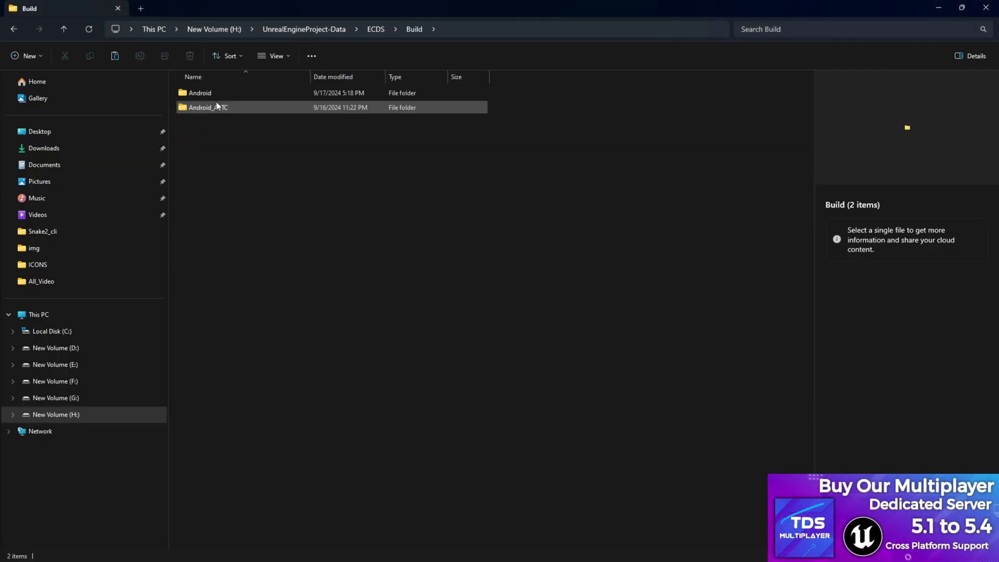
pyautogui.click(205, 98)
pyautogui.doubleClick(205, 97)
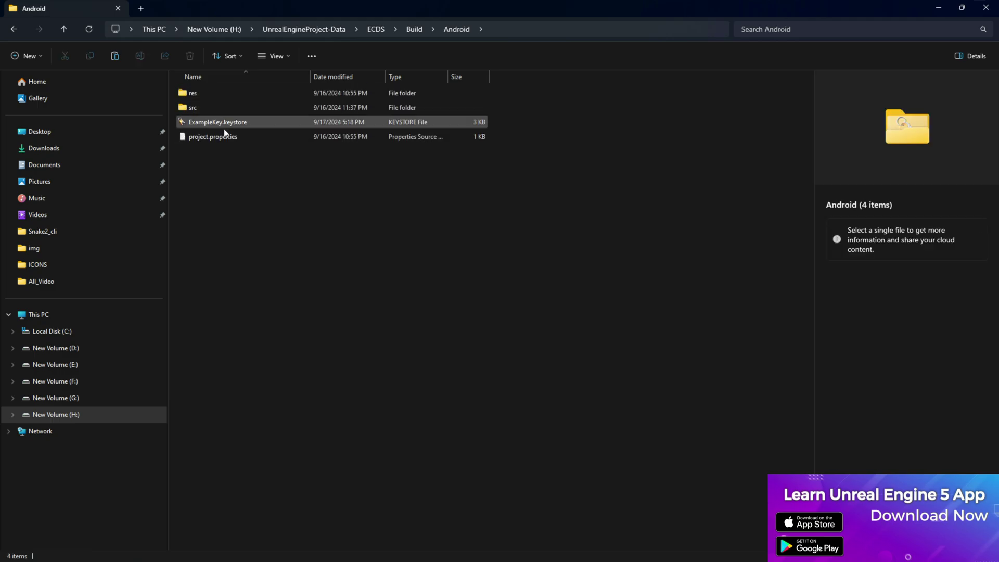
# - Copy ExampleKey.keystore from the Notepad notes into Unreal's Key Store field and commit it
pyautogui.click(661, 549)
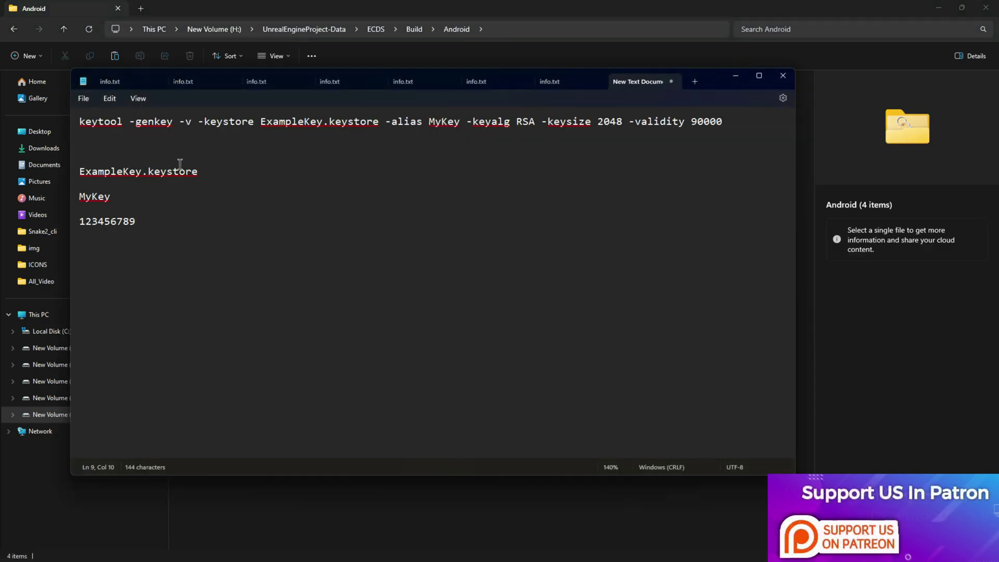
pyautogui.moveTo(208, 171); pyautogui.dragTo(79, 172)
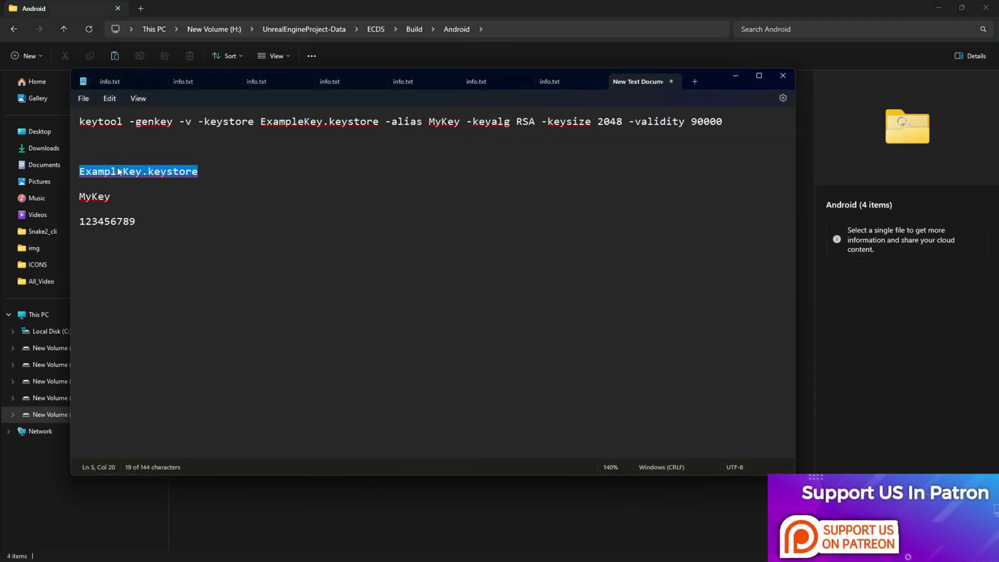
pyautogui.rightClick(120, 171)
pyautogui.click(178, 245)
pyautogui.moveTo(744, 559)
pyautogui.click(707, 549)
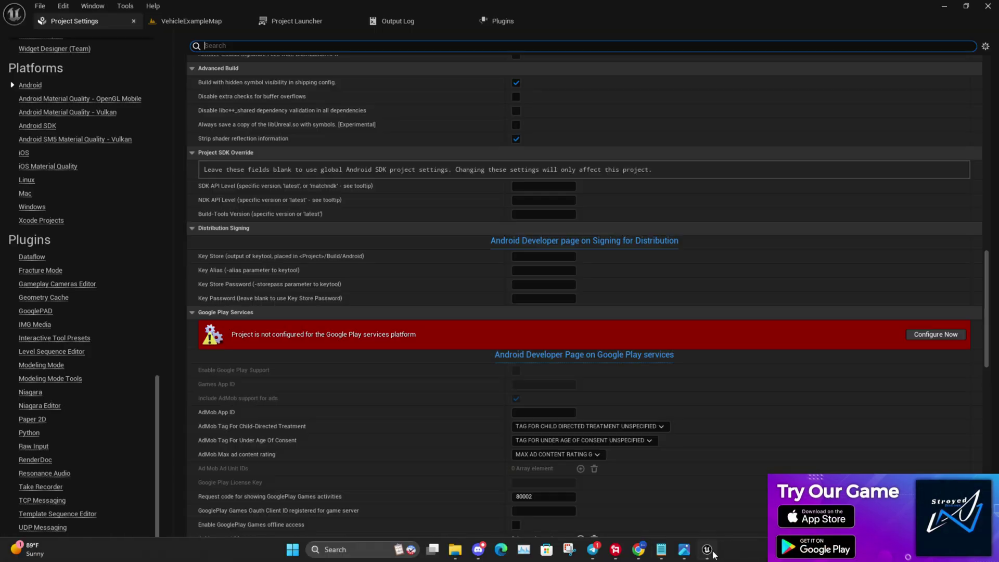
pyautogui.click(527, 257)
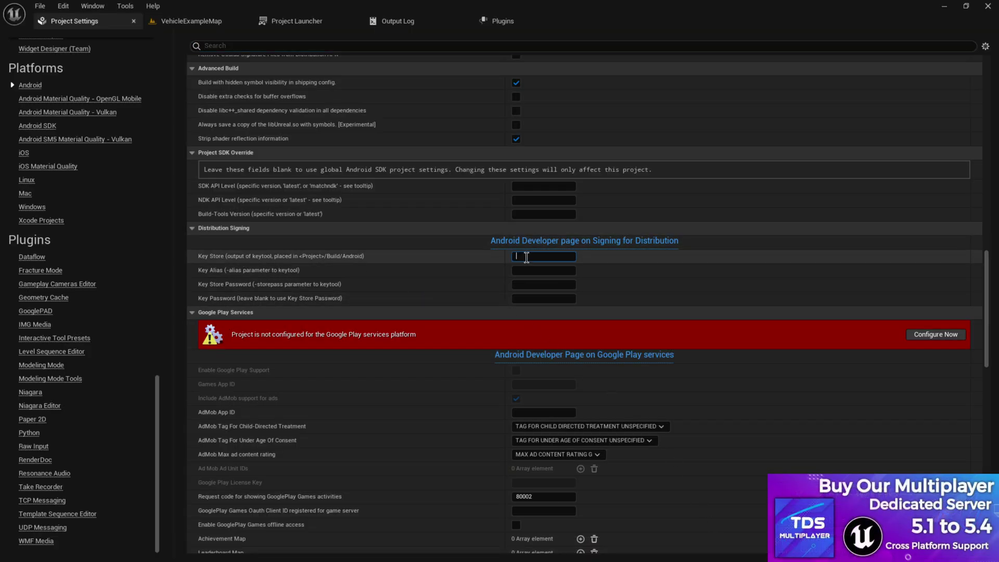
pyautogui.hotkey('ctrl', 'v')
pyautogui.press('Return')
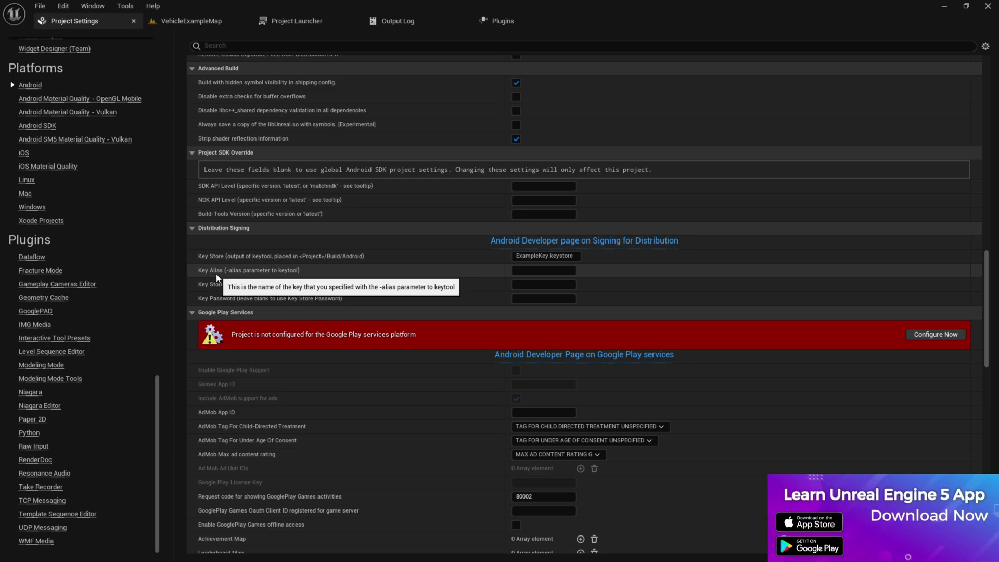
# - Copy the alias MyKey from the Notepad notes
pyautogui.click(660, 549)
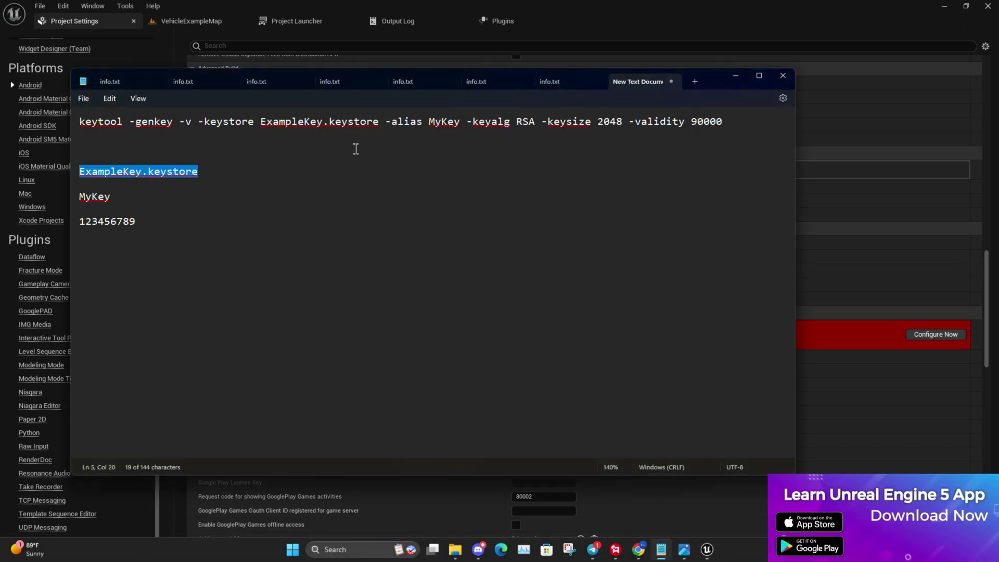
pyautogui.moveTo(111, 198); pyautogui.dragTo(78, 200)
pyautogui.rightClick(110, 199)
pyautogui.click(150, 251)
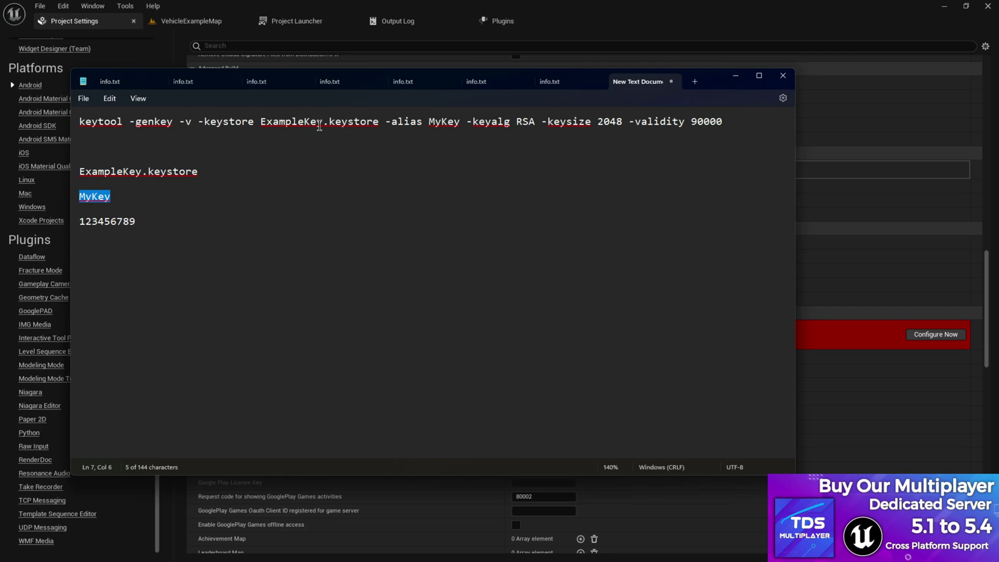
# - Paste MyKey into the Key Alias field in Unreal's Distribution Signing settings
pyautogui.click(729, 81)
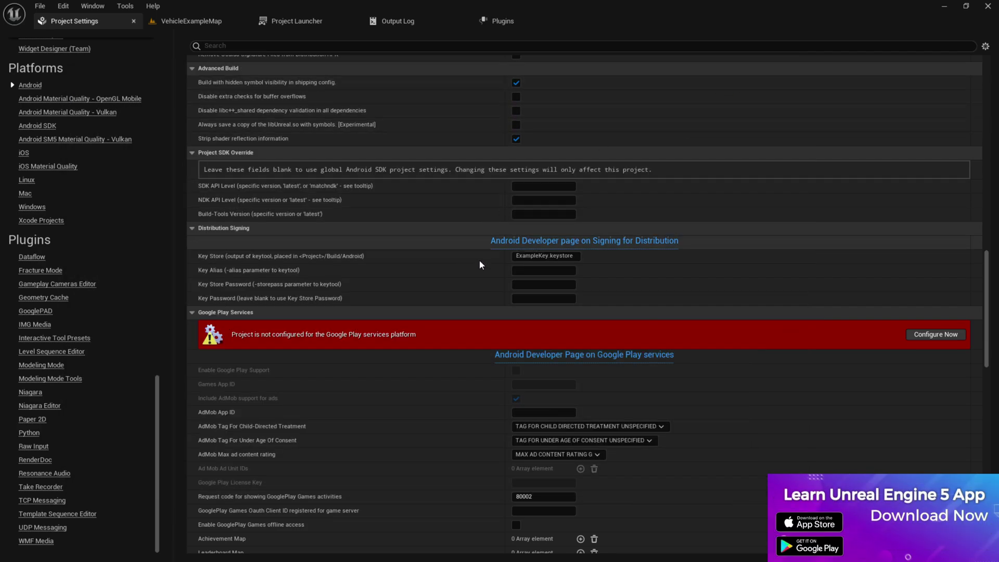
pyautogui.click(536, 270)
pyautogui.hotkey('ctrl', 'v')
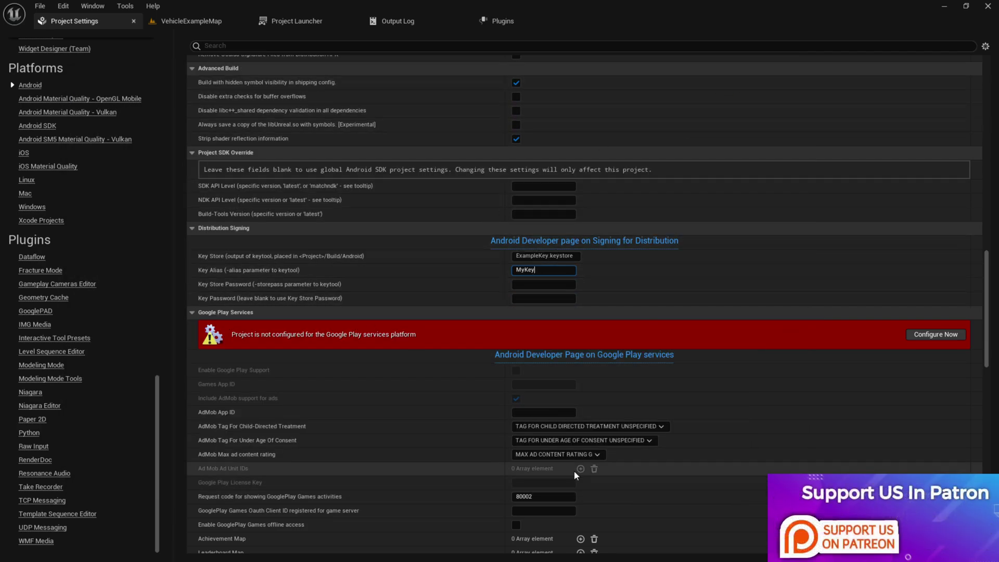
# - Copy the keystore password from Notepad and enter it in the Key Store Password field
pyautogui.click(660, 549)
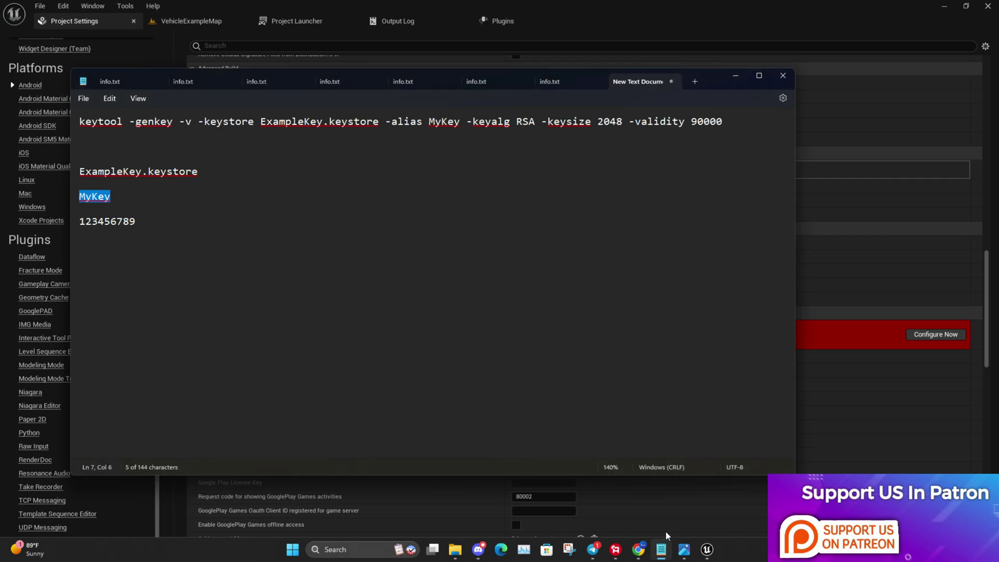
pyautogui.moveTo(142, 224); pyautogui.dragTo(86, 224)
pyautogui.rightClick(138, 222)
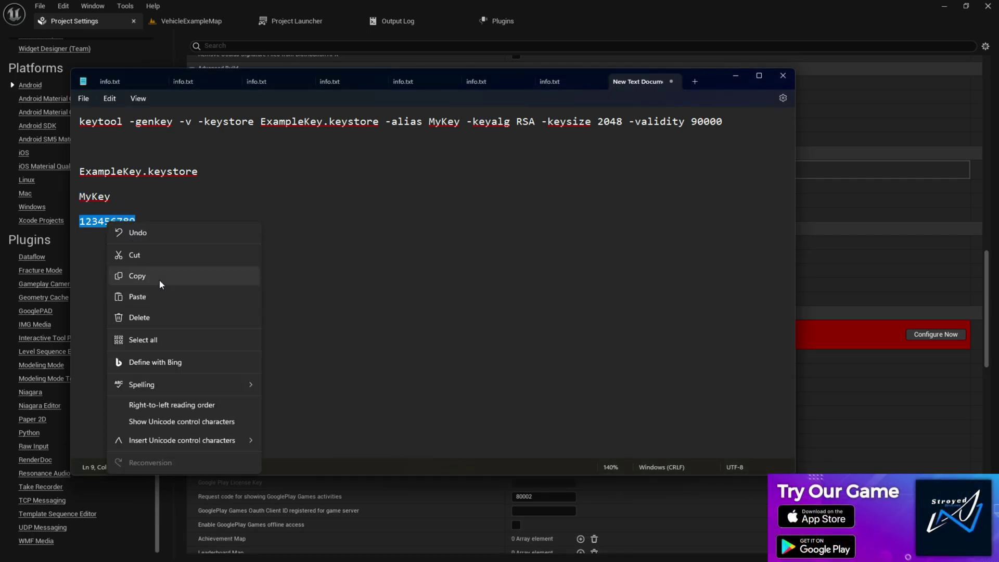
pyautogui.click(159, 277)
pyautogui.click(734, 75)
pyautogui.click(530, 284)
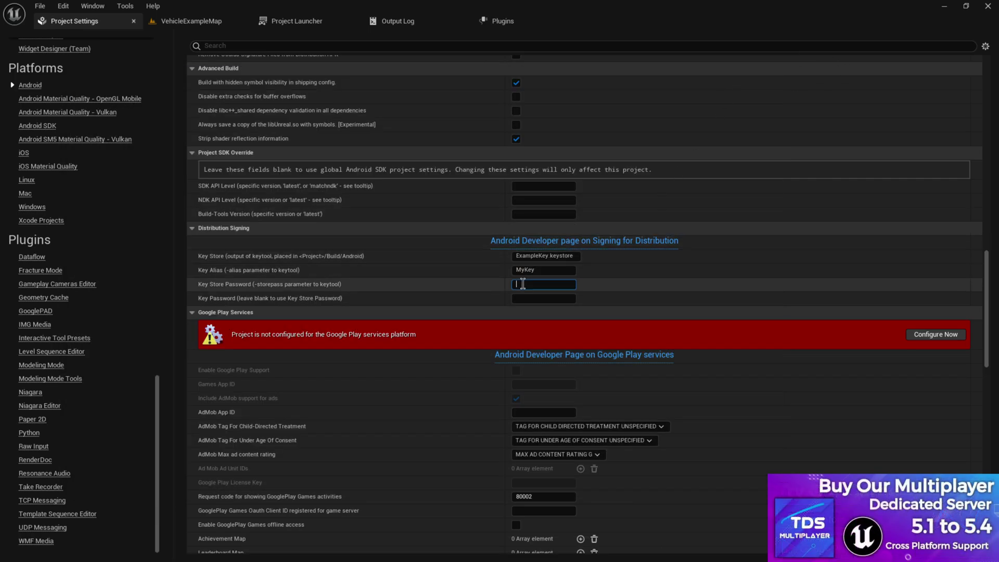
pyautogui.hotkey('ctrl', 'v')
pyautogui.press('Return')
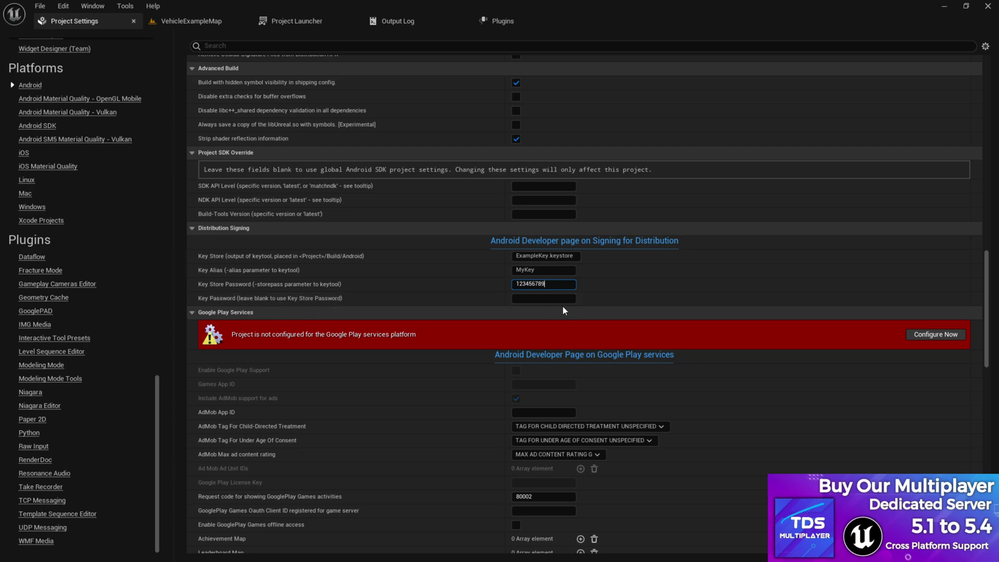